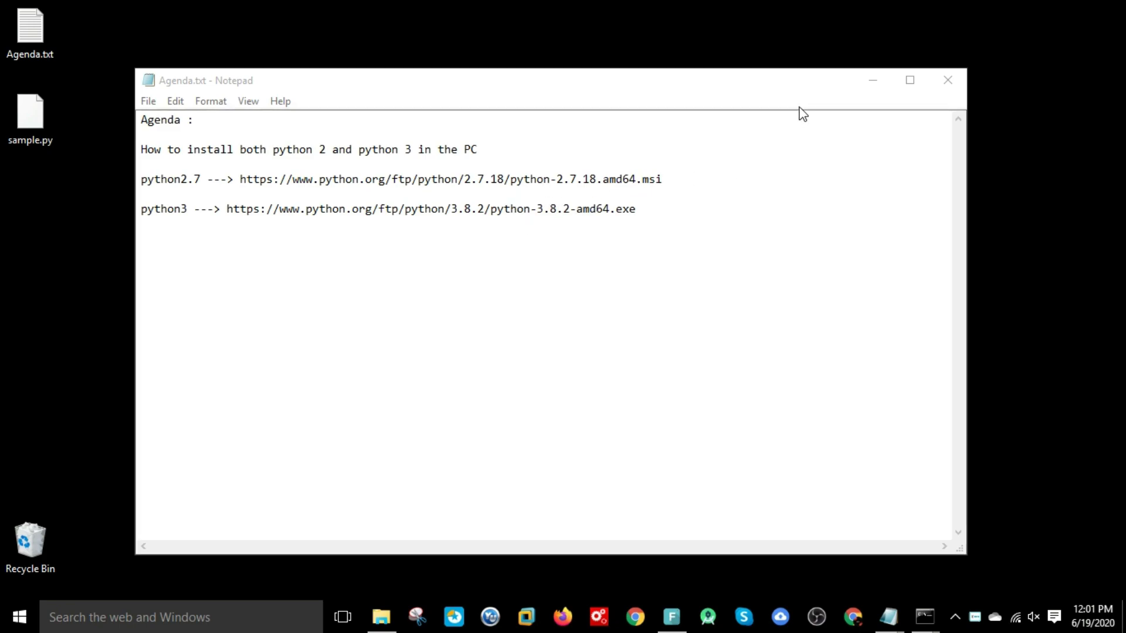
Step: Minimize the Agenda.txt notes to reveal the Python 2.7.18 setup wizard
{"action": "left_click", "coordinate": [873, 82]}
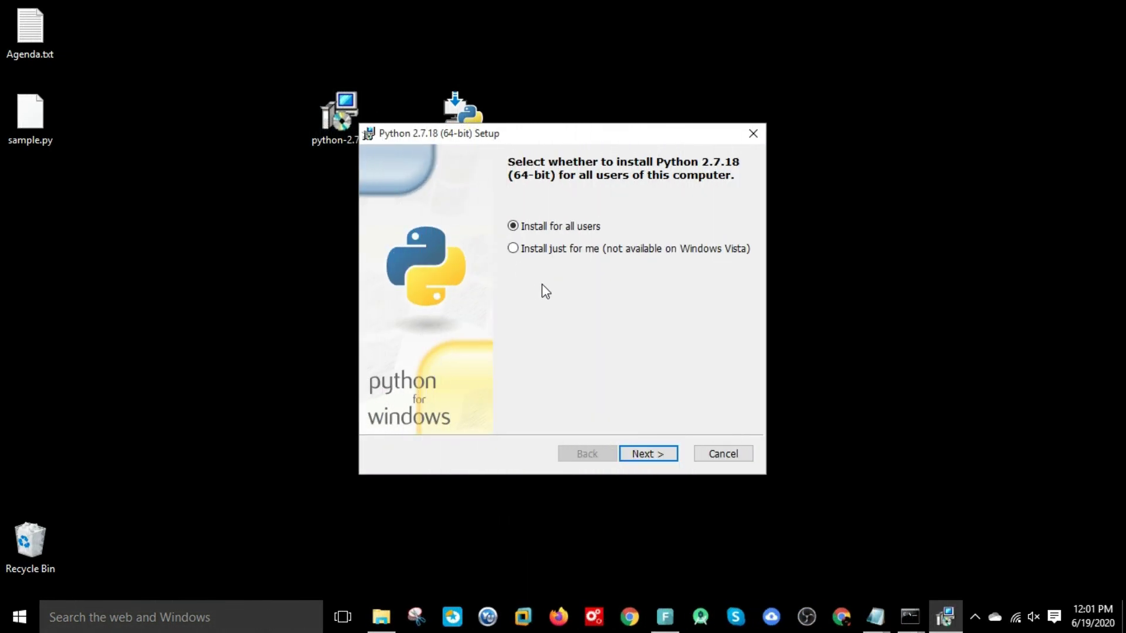
Step: Open Command Prompt and run python to confirm it is not recognized as a command
{"action": "key", "text": "super"}
{"action": "type", "text": "cmd"}
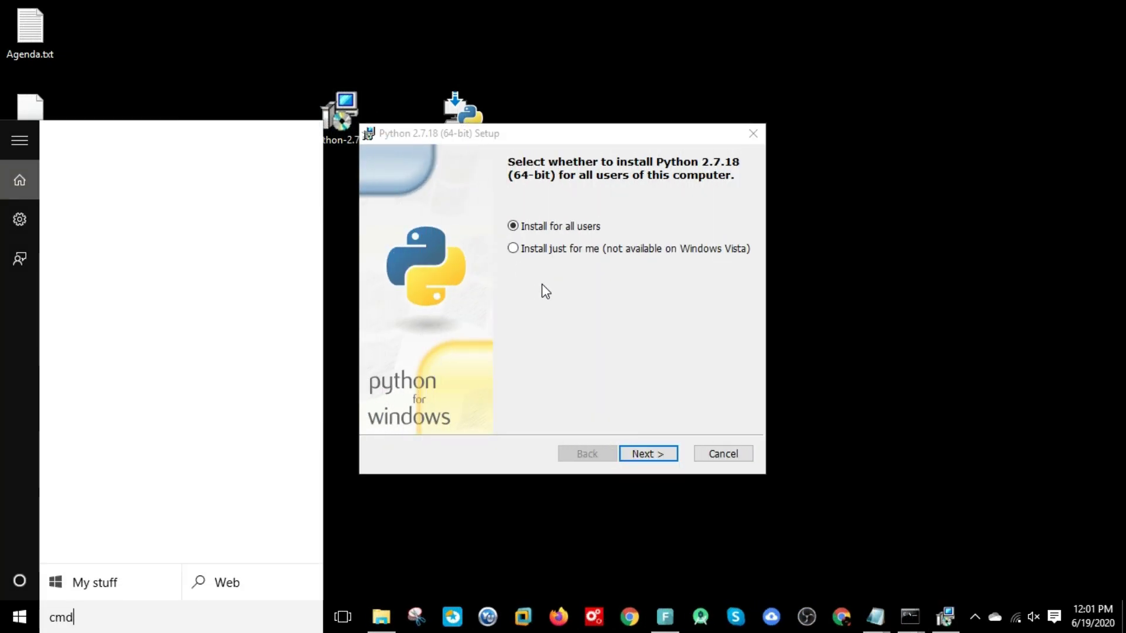
{"action": "key", "text": "Return"}
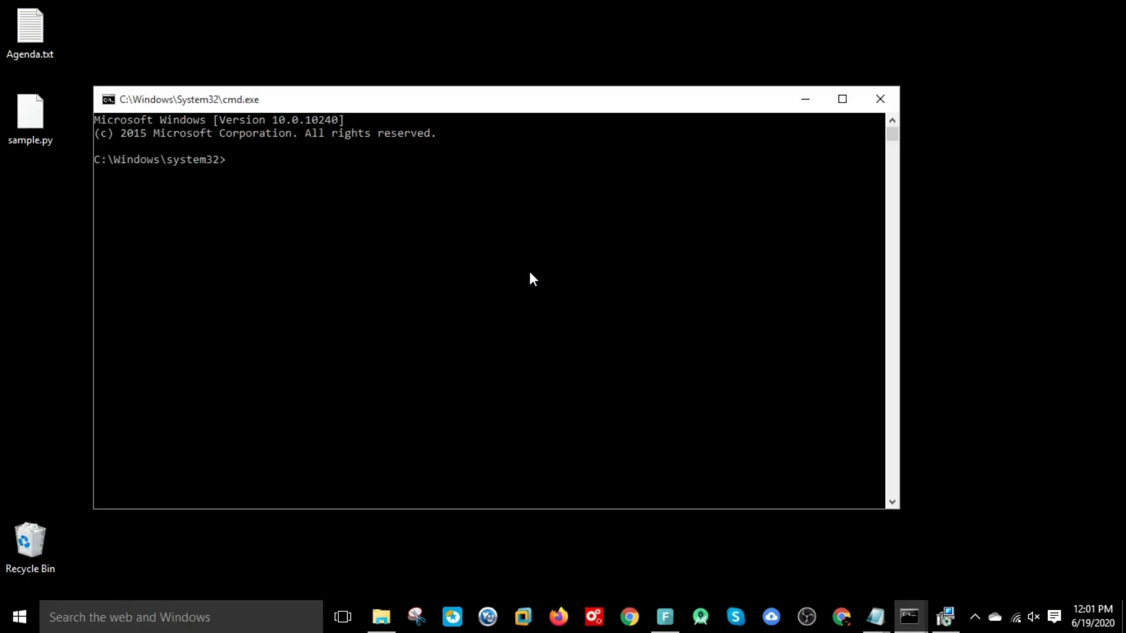
{"action": "type", "text": "python"}
{"action": "key", "text": "Return"}
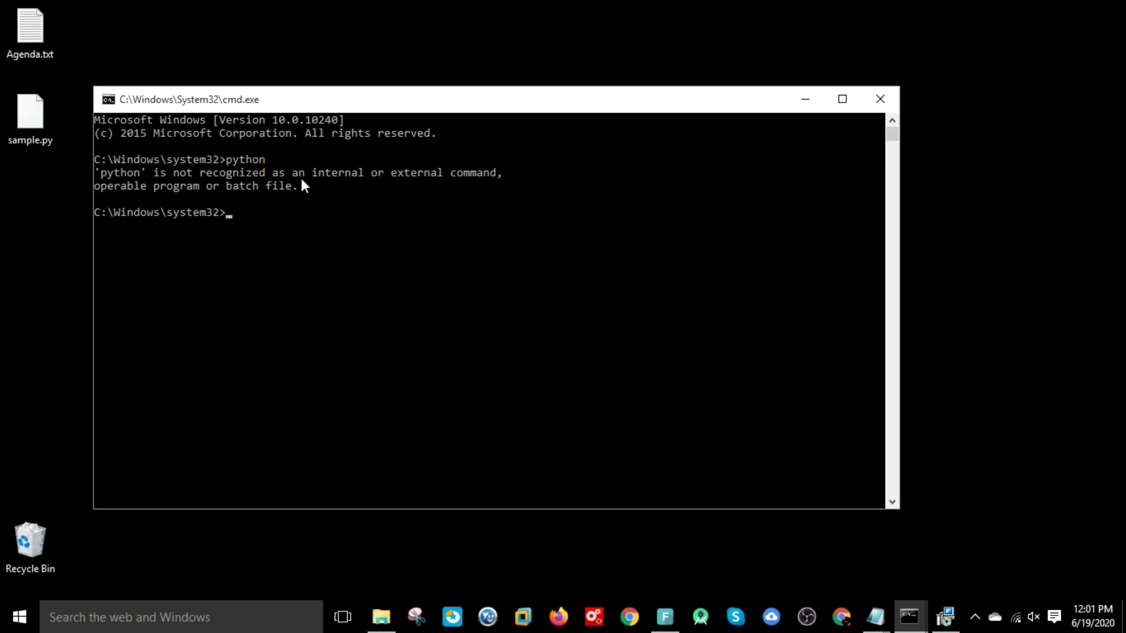
Step: Complete the Python 2.7.18 installer for all users into C:\Python27\ with default features
{"action": "left_click", "coordinate": [806, 99]}
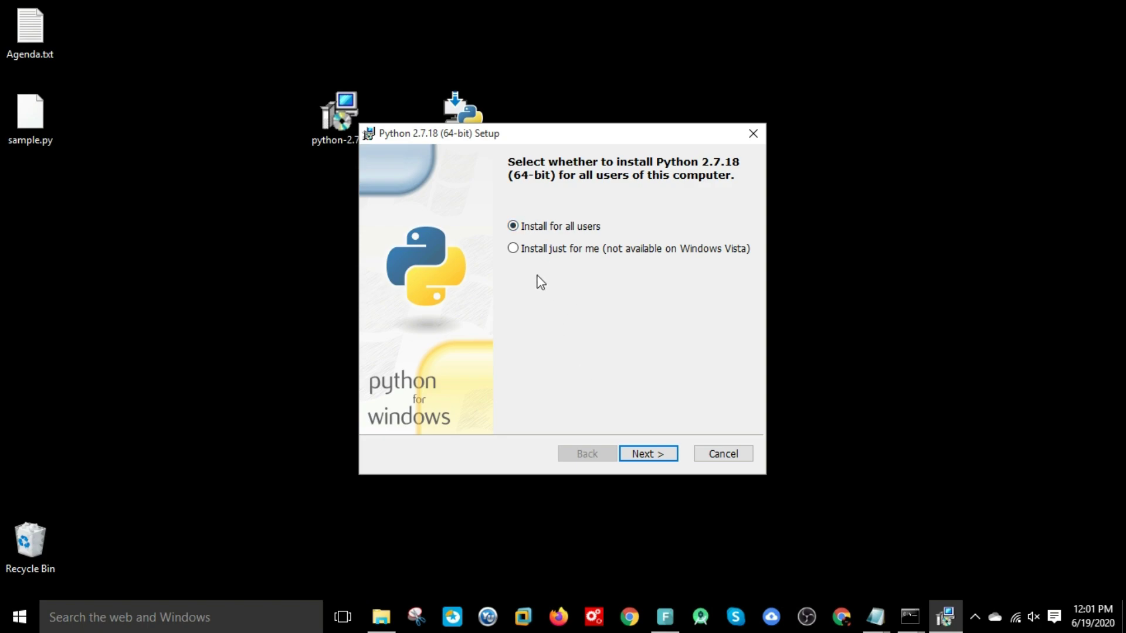
{"action": "left_click", "coordinate": [659, 458]}
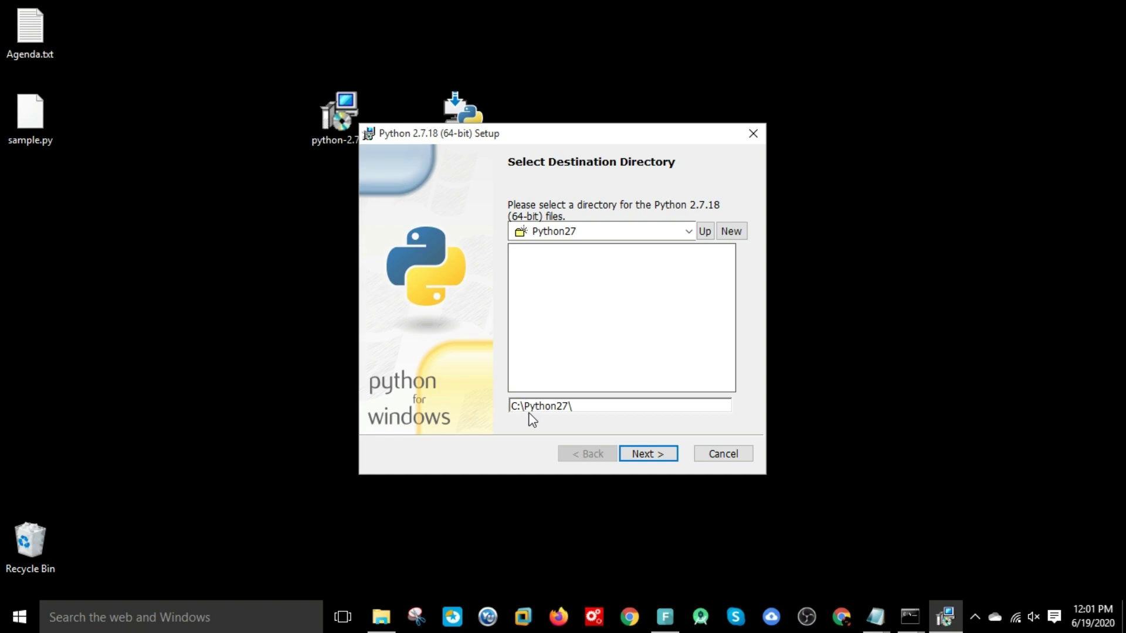
{"action": "left_click", "coordinate": [645, 457]}
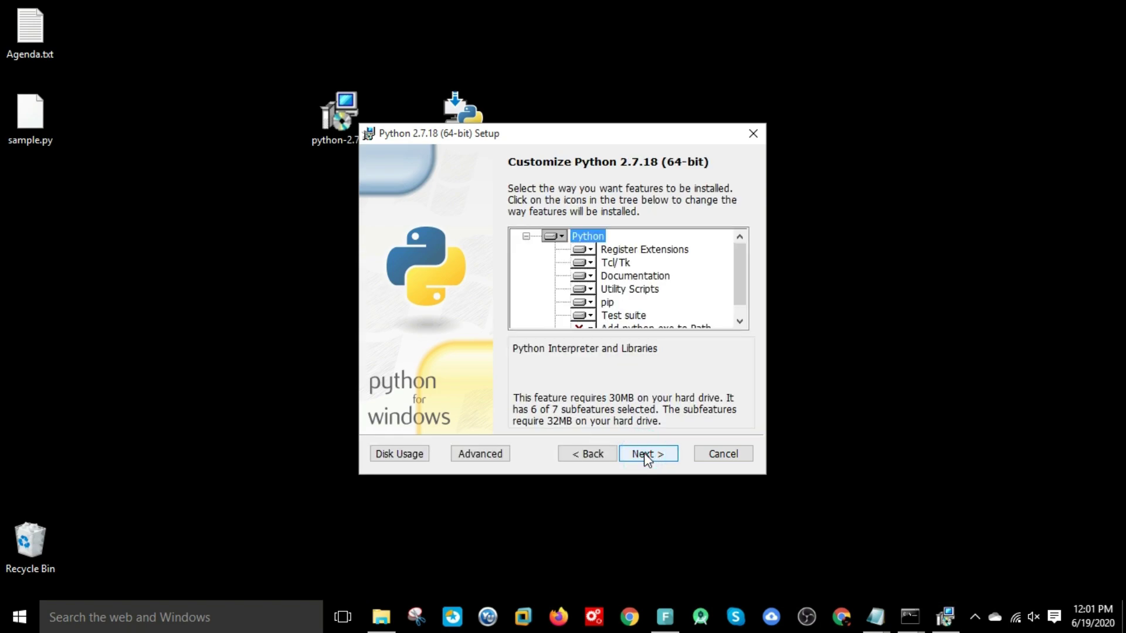
{"action": "left_click", "coordinate": [644, 455]}
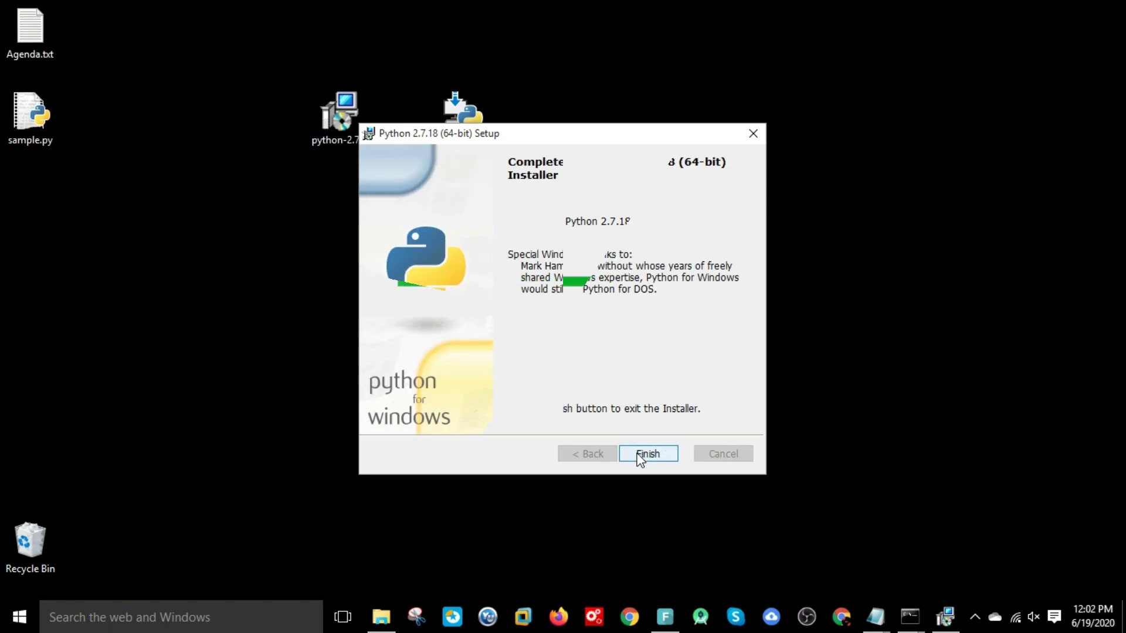
{"action": "left_click", "coordinate": [645, 454]}
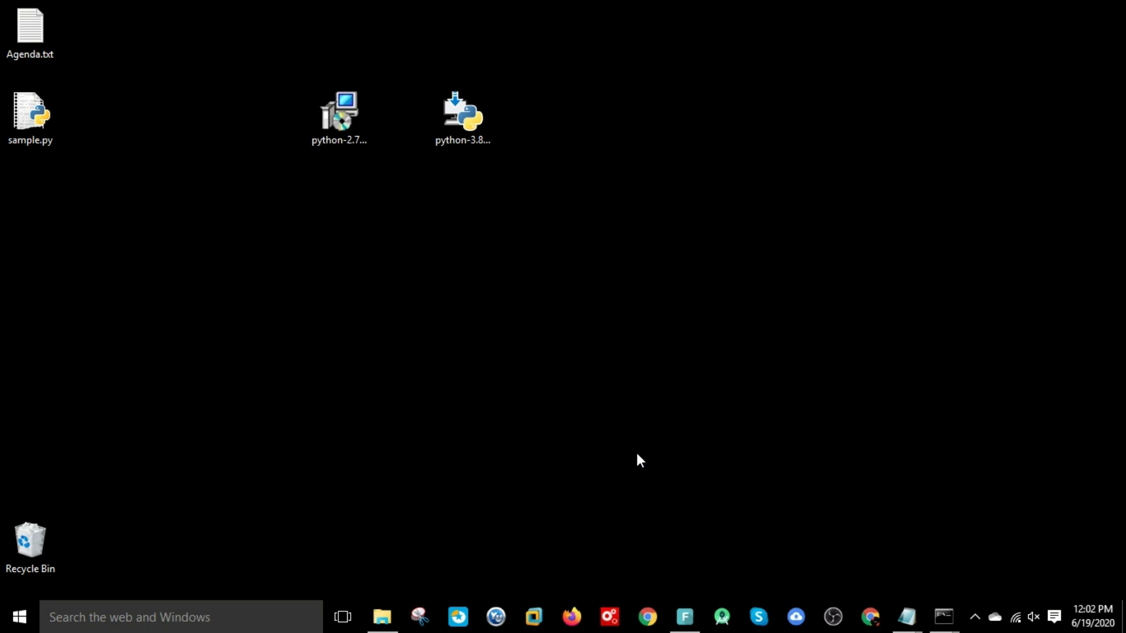
Step: Run python in a new Command Prompt to see the 2.7.18 banner, then close the window
{"action": "key", "text": "super"}
{"action": "type", "text": "cmd"}
{"action": "key", "text": "Return"}
{"action": "type", "text": "python"}
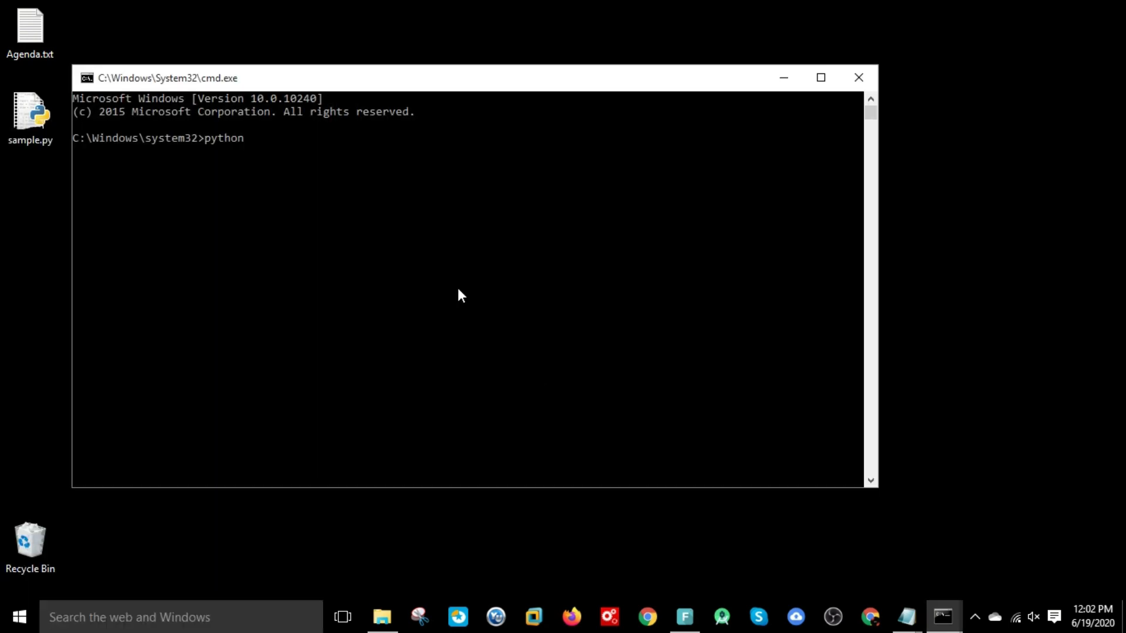
{"action": "key", "text": "Return"}
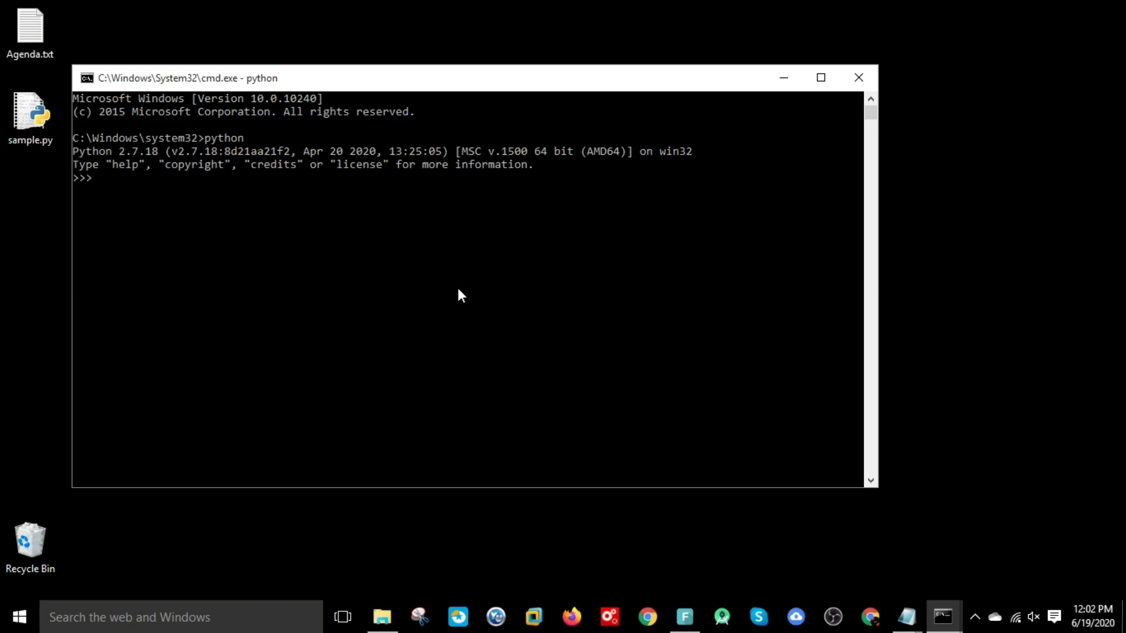
{"action": "left_click", "coordinate": [859, 78]}
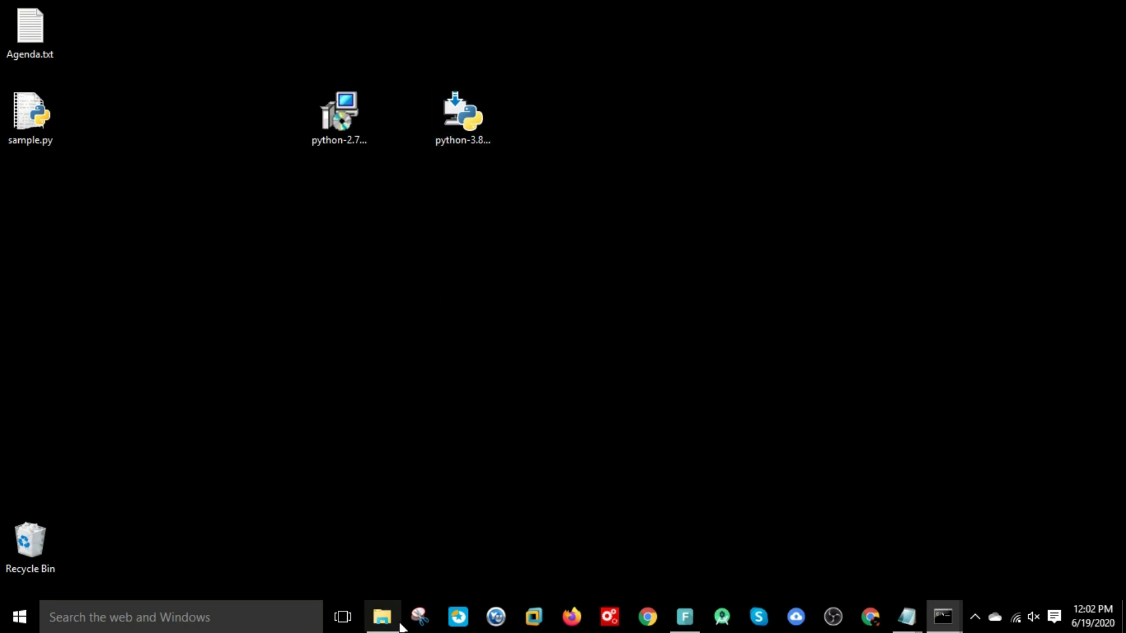
Step: Create an empty Python3 folder on Local Disk (C:) and open it, selecting its C:\Python3 path
{"action": "left_click", "coordinate": [382, 617]}
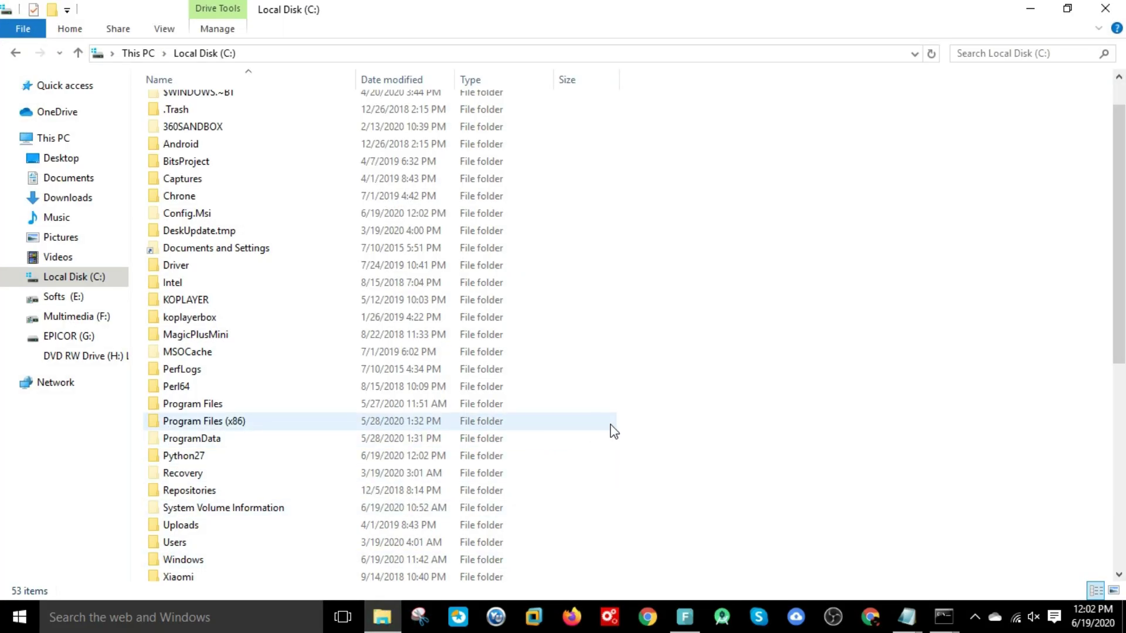
{"action": "right_click", "coordinate": [667, 417]}
{"action": "mouse_move", "coordinate": [757, 382]}
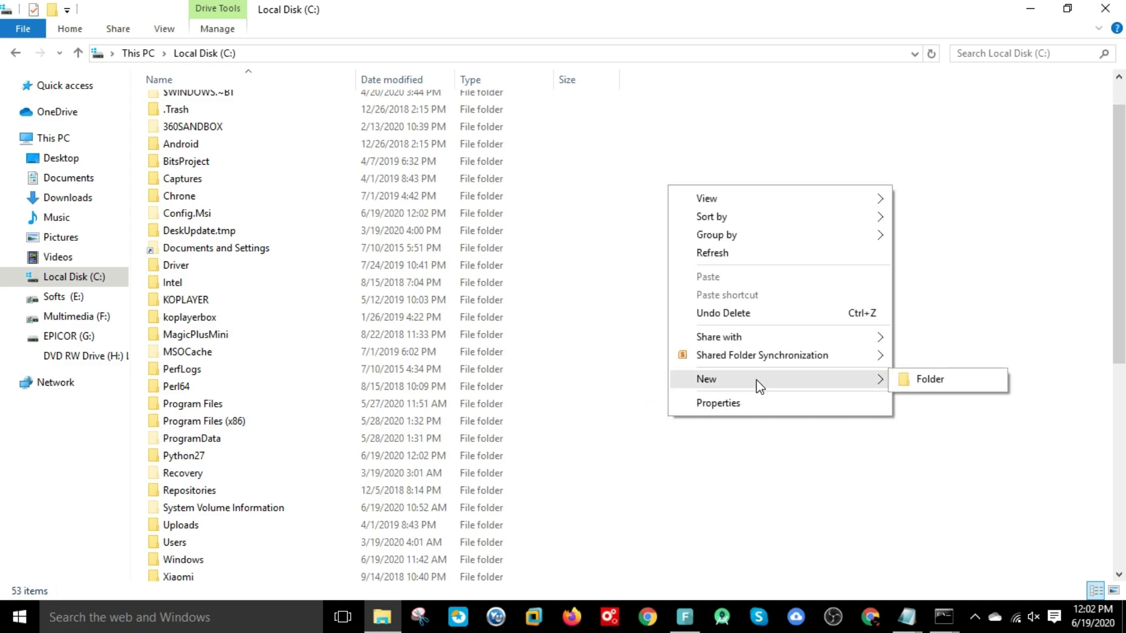
{"action": "left_click", "coordinate": [919, 384]}
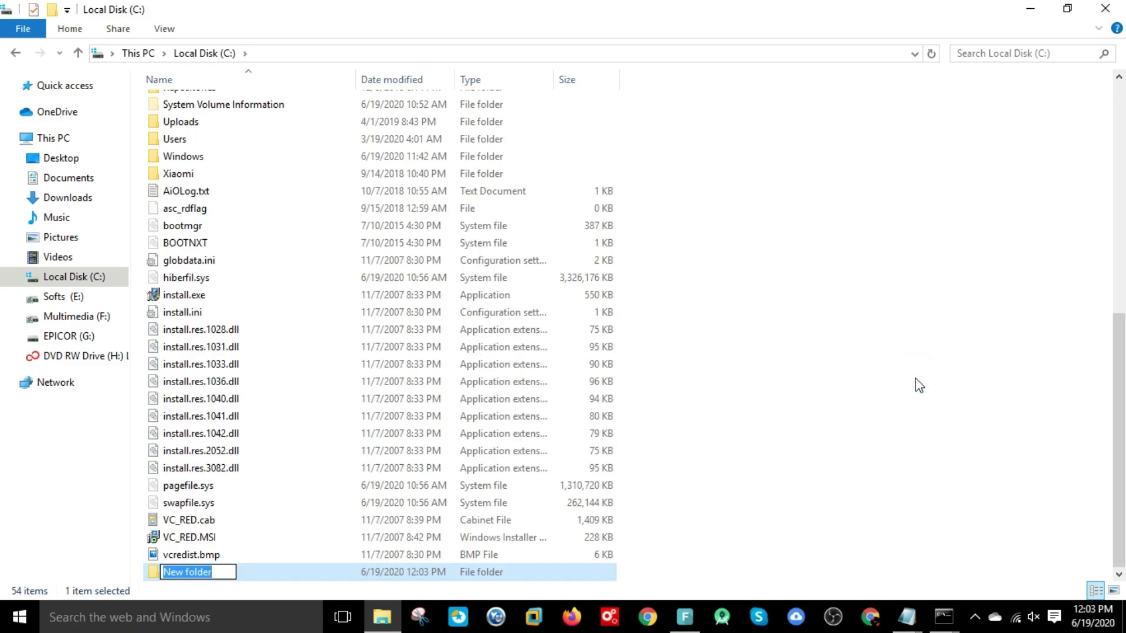
{"action": "type", "text": "Python"}
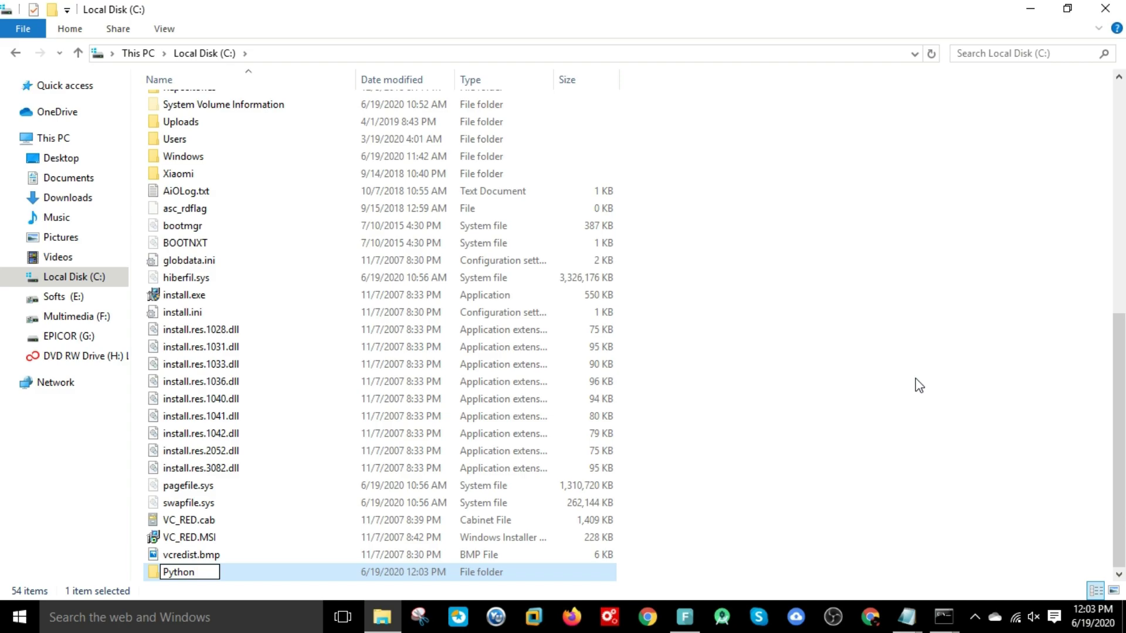
{"action": "type", "text": "3"}
{"action": "key", "text": "Return"}
{"action": "key", "text": "Return"}
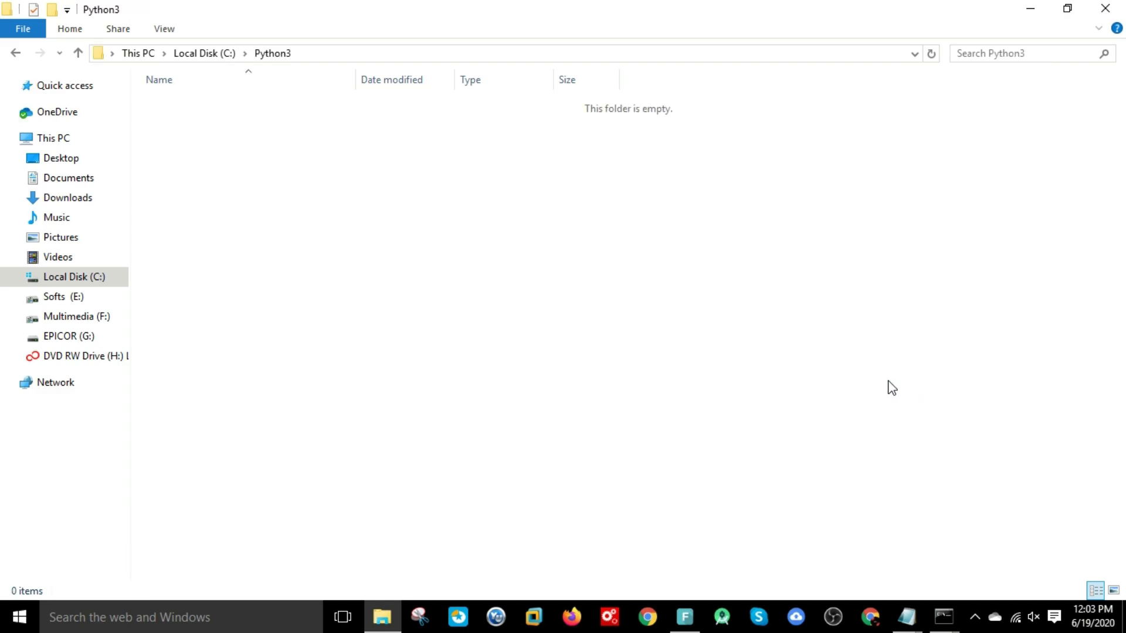
{"action": "left_click", "coordinate": [574, 52]}
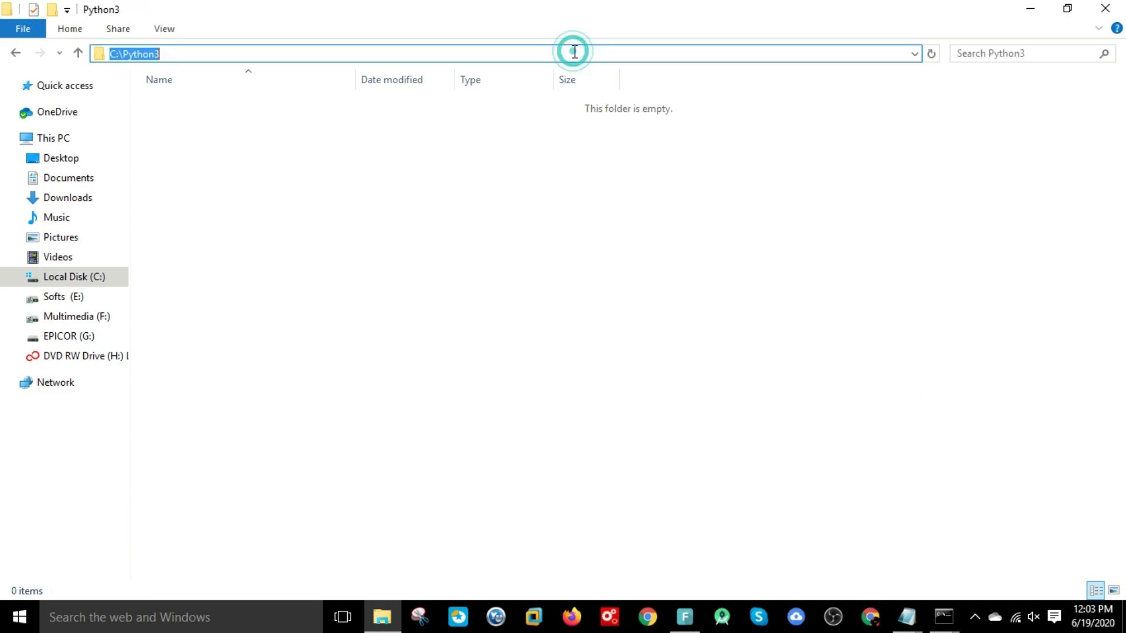
{"action": "key", "text": "alt+Tab"}
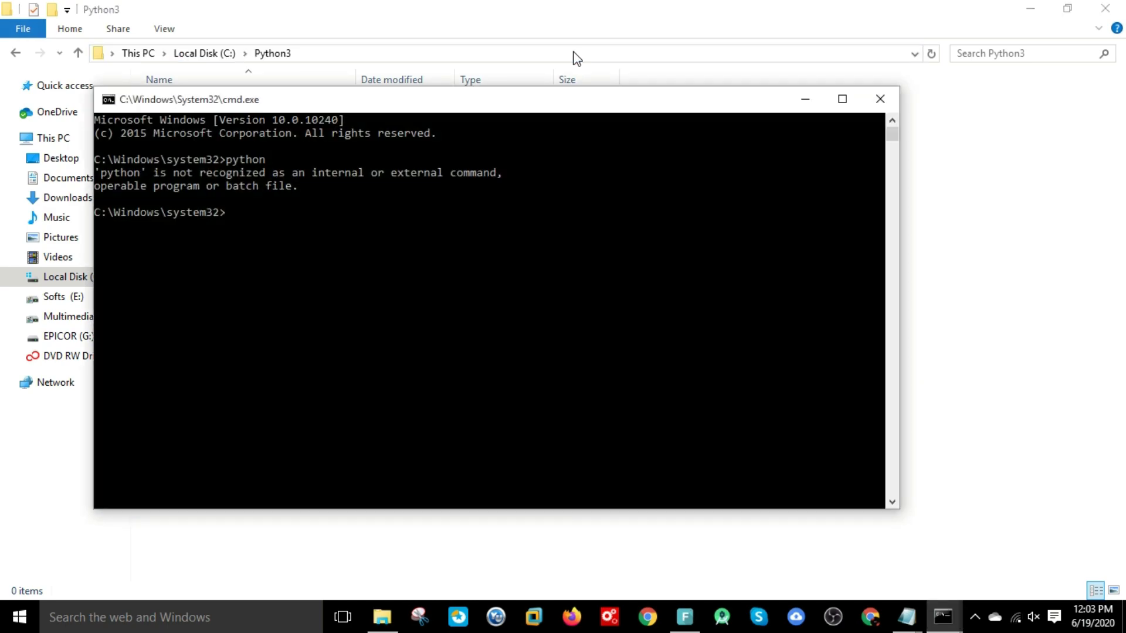
{"action": "key", "text": "alt+Tab"}
Step: Launch the Python 3.8.2 installer from the desktop with Add to PATH ticked and choose a customized install
{"action": "key", "text": "super+d"}
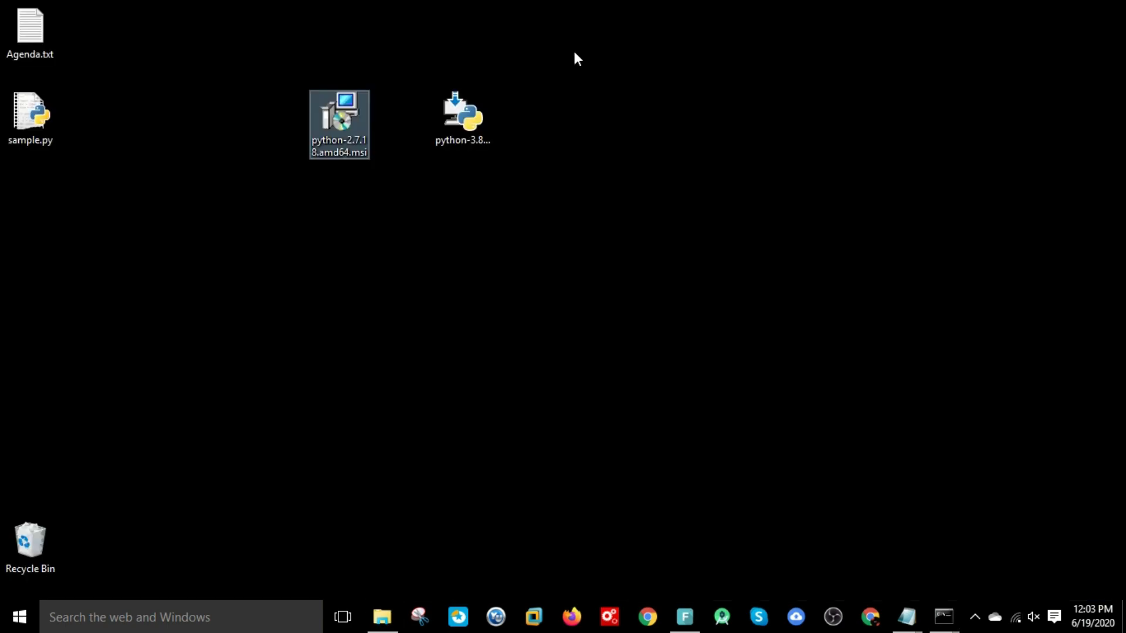
{"action": "left_click", "coordinate": [570, 226]}
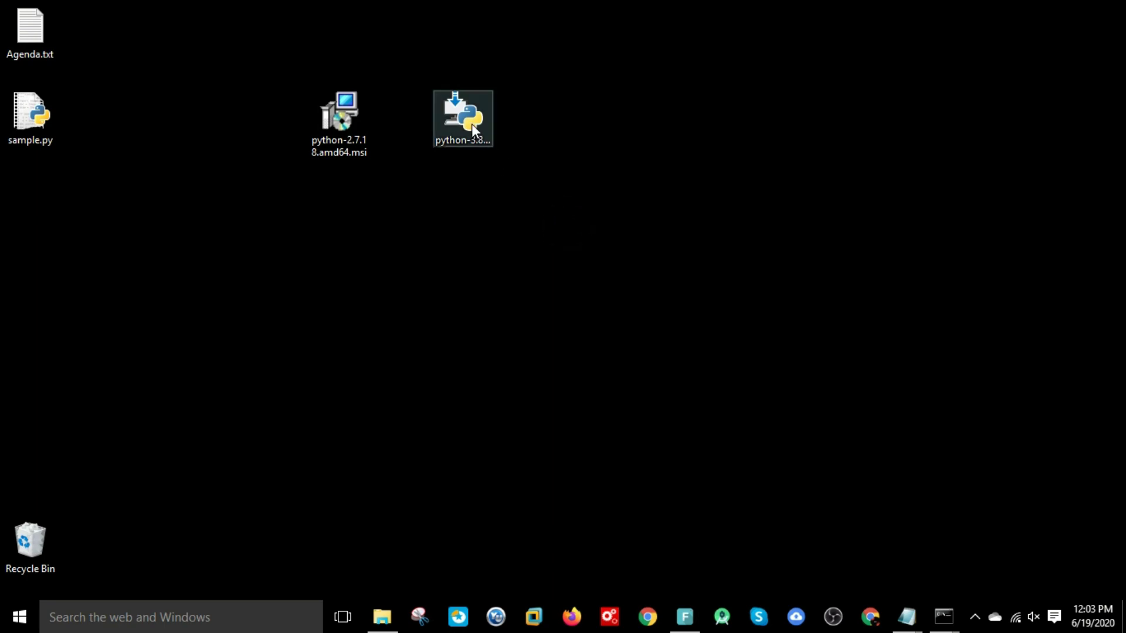
{"action": "double_click", "coordinate": [464, 141]}
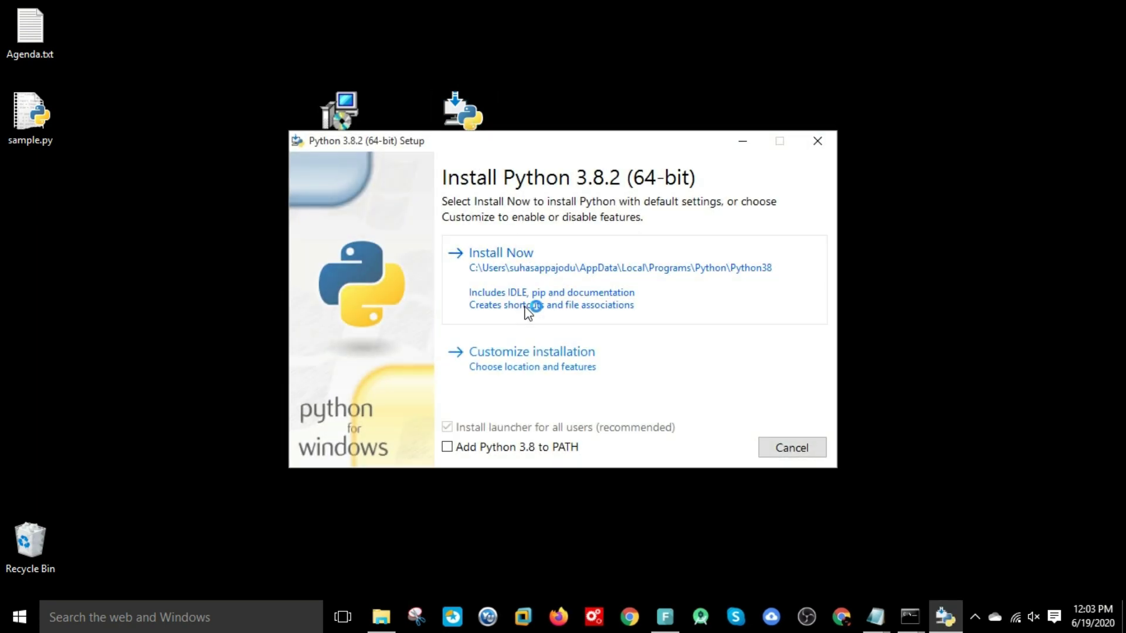
{"action": "left_click", "coordinate": [451, 449]}
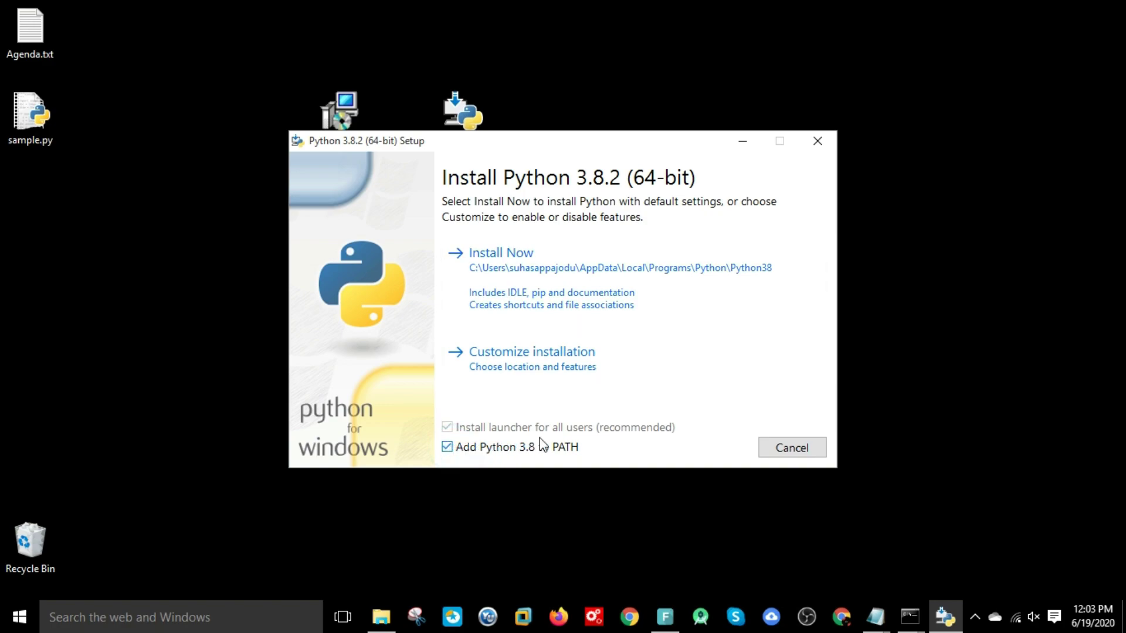
{"action": "left_click", "coordinate": [557, 372]}
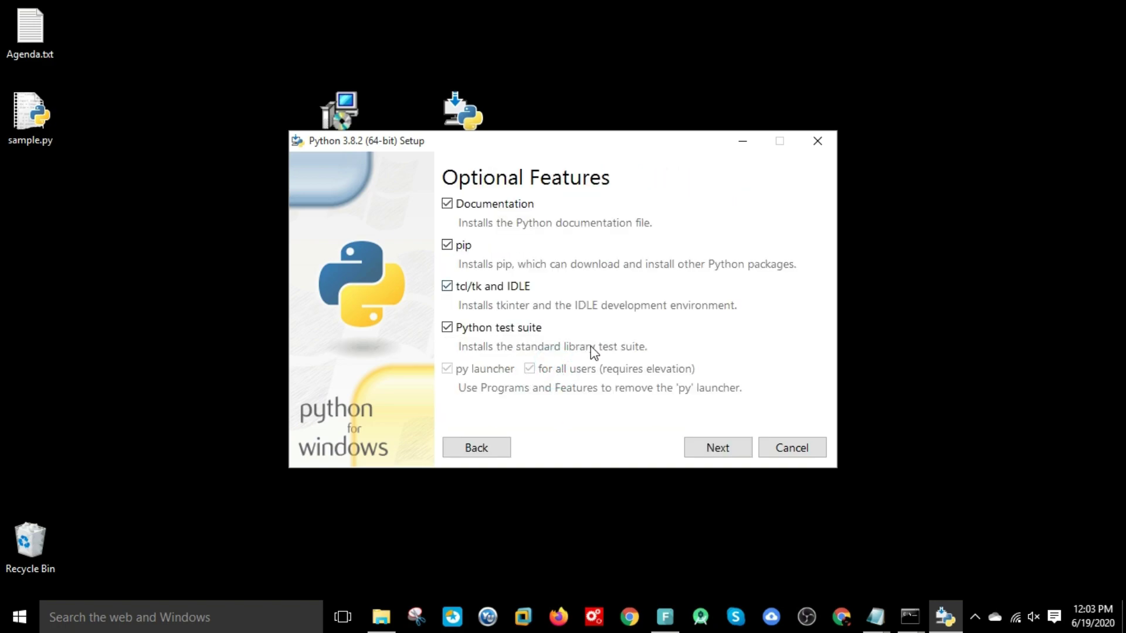
Step: Install Python 3.8.2 for all users into C:\Python3 and wait for setup to succeed
{"action": "left_click", "coordinate": [713, 447]}
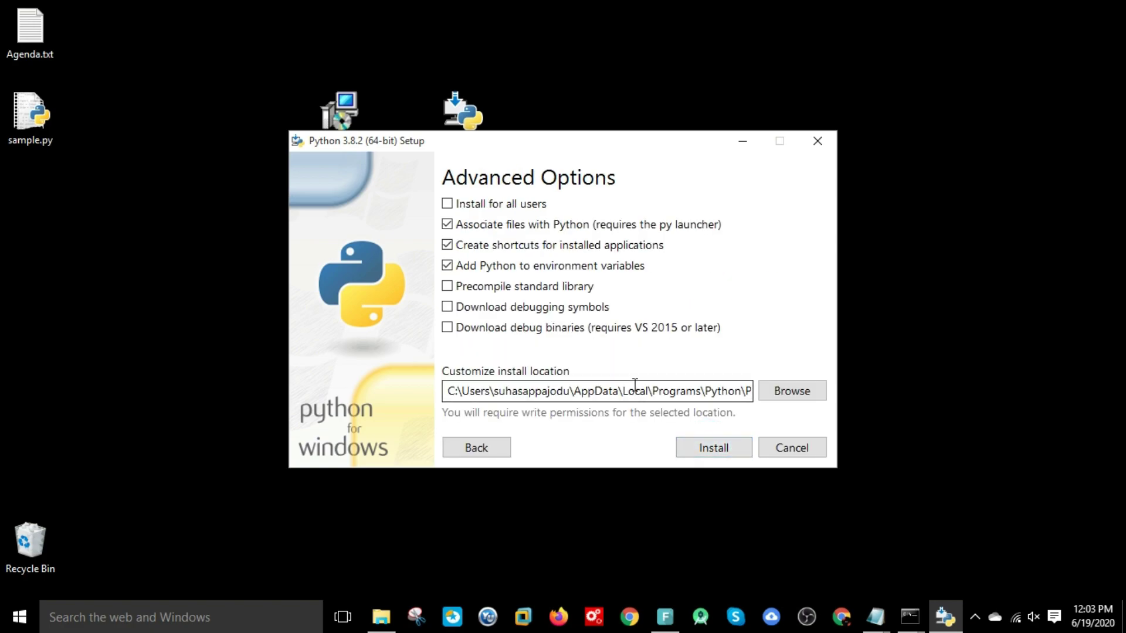
{"action": "left_click", "coordinate": [447, 205]}
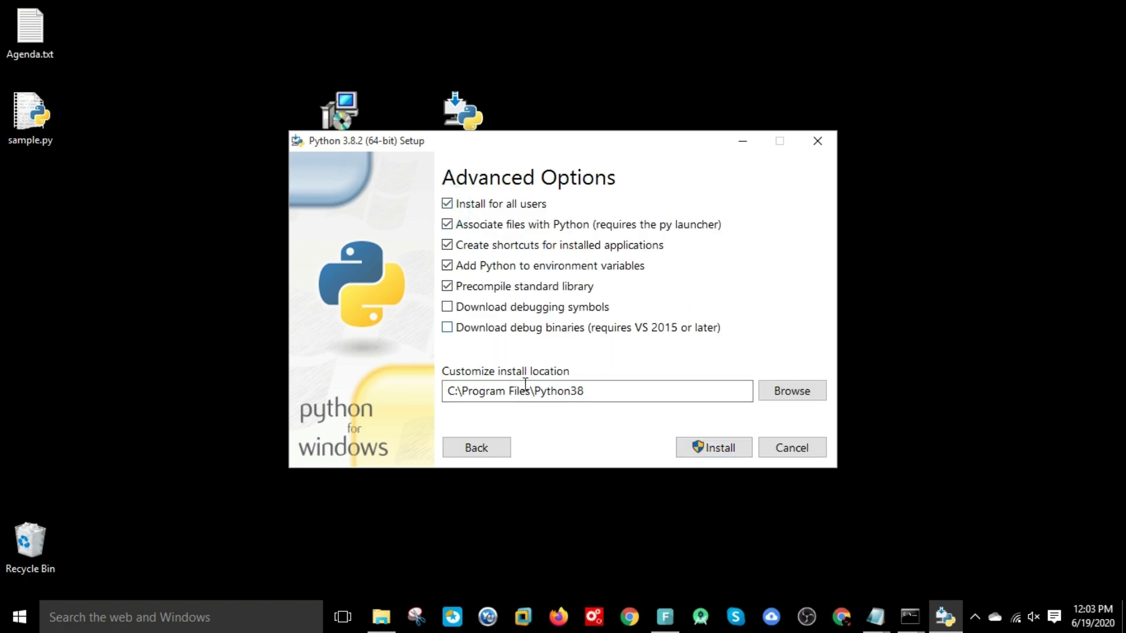
{"action": "left_click", "coordinate": [607, 393]}
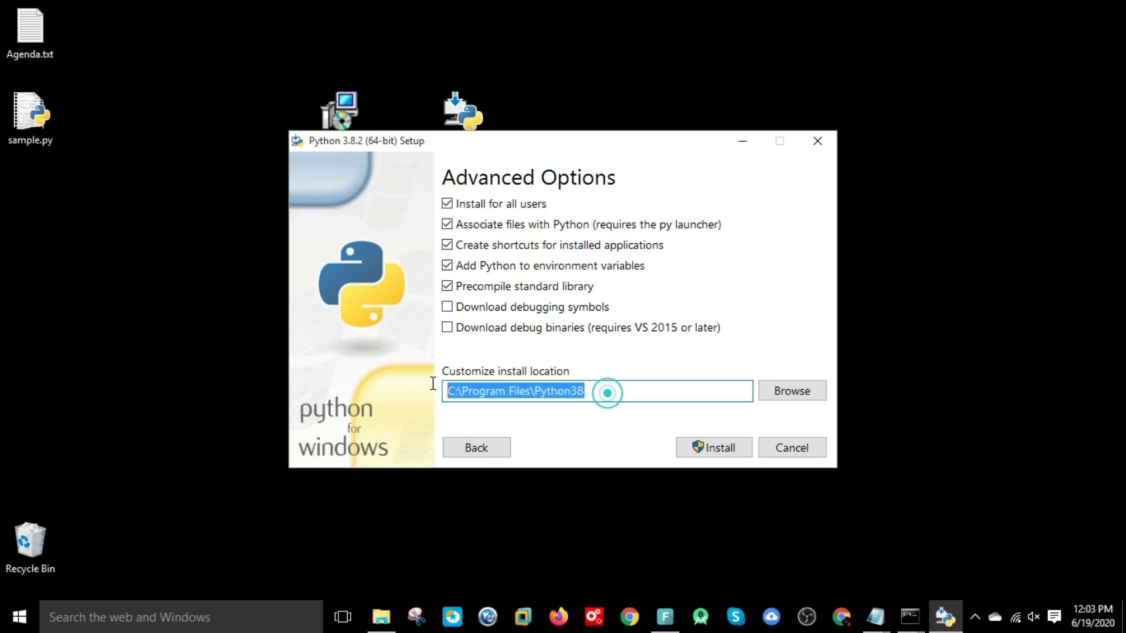
{"action": "type", "text": "C:\\Python3"}
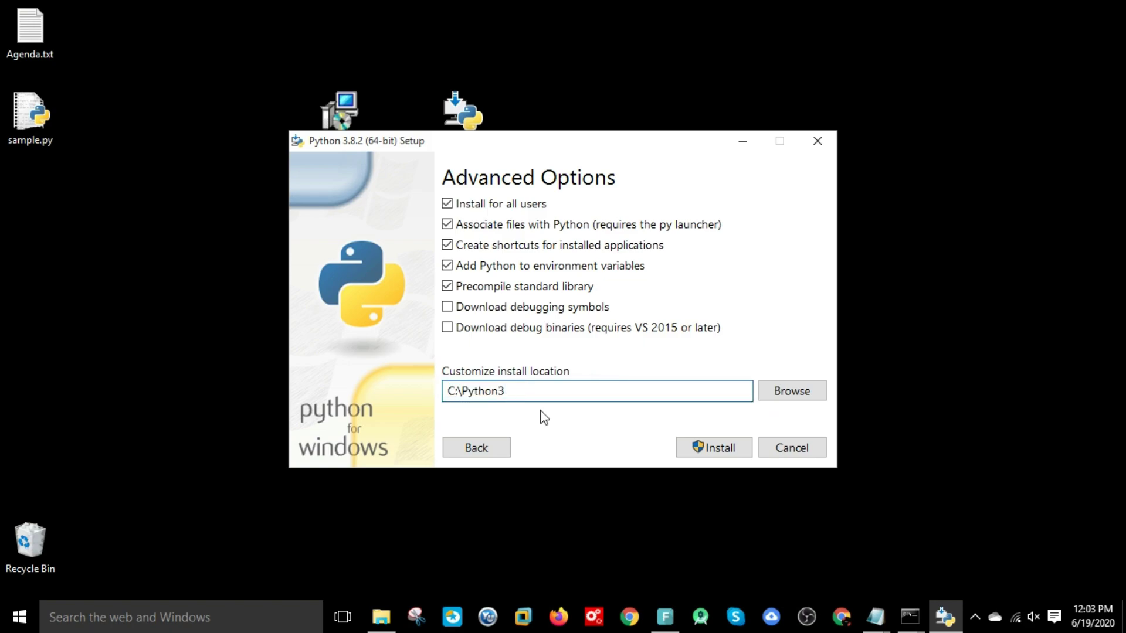
{"action": "left_click", "coordinate": [701, 449]}
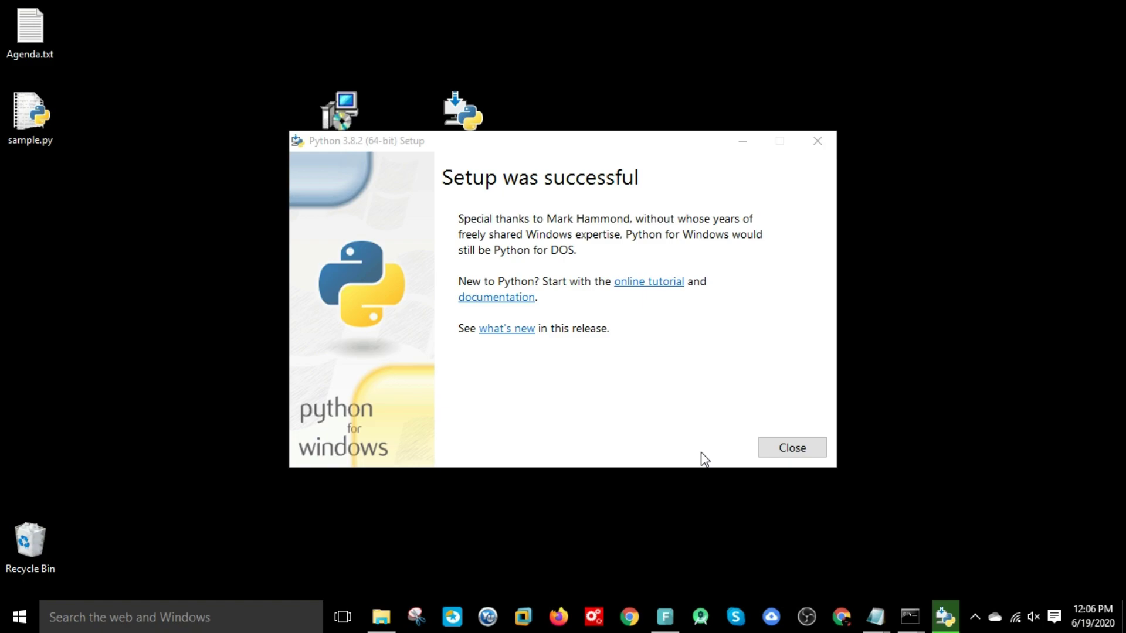
{"action": "left_click", "coordinate": [771, 456]}
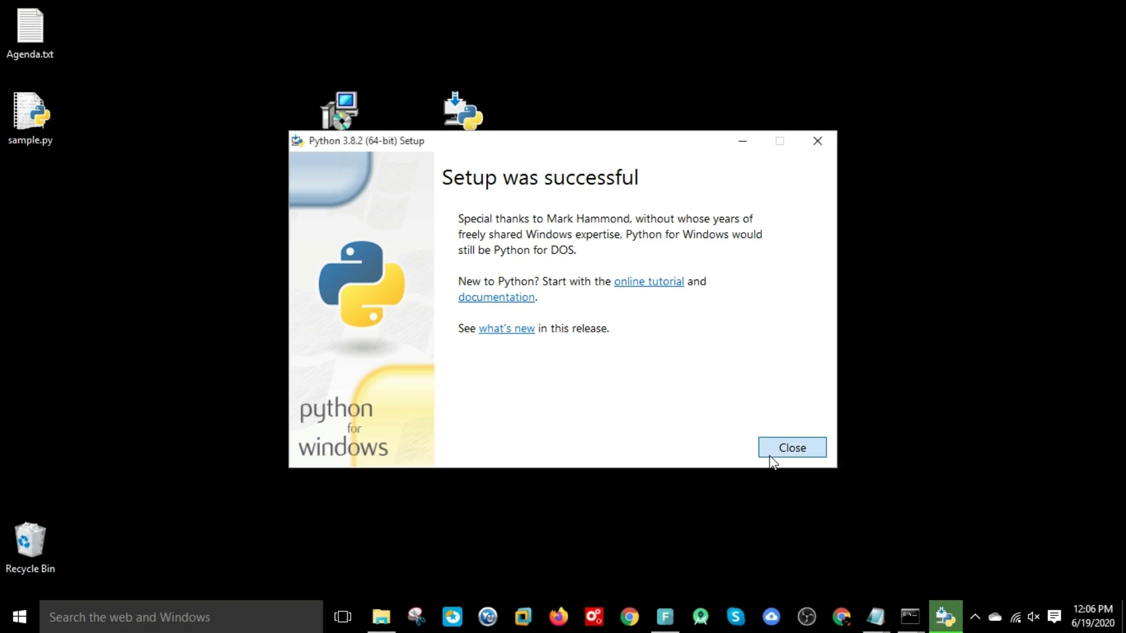
Step: Close the installer, run python in Command Prompt to see Python 3.8.2, then exit with quit()
{"action": "left_click", "coordinate": [770, 451]}
{"action": "key", "text": "super+s"}
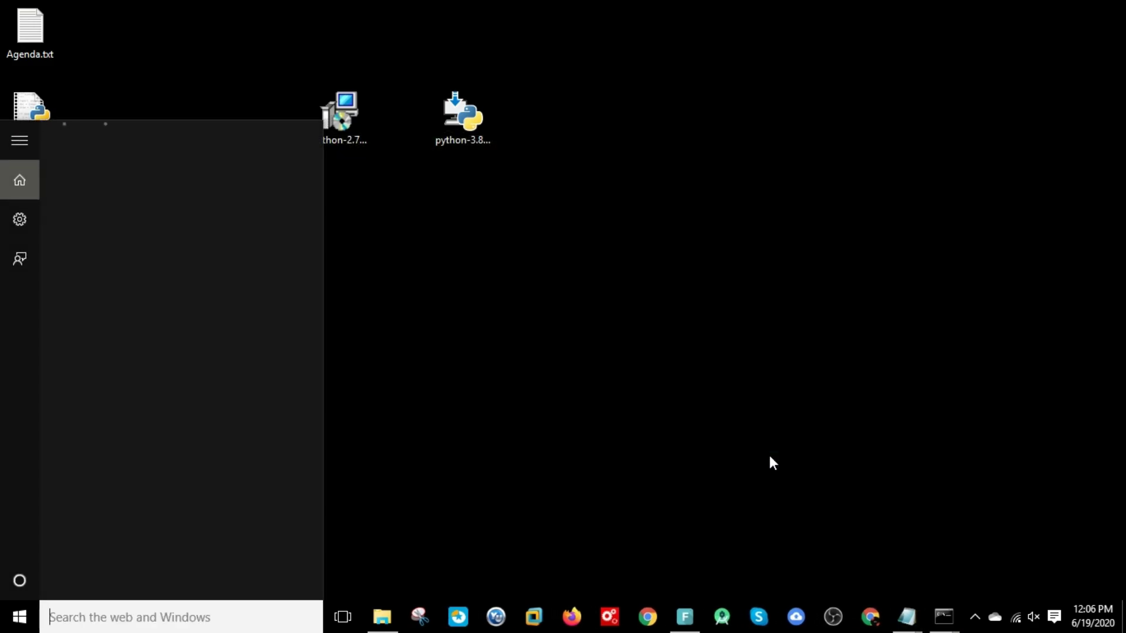
{"action": "type", "text": "cmd"}
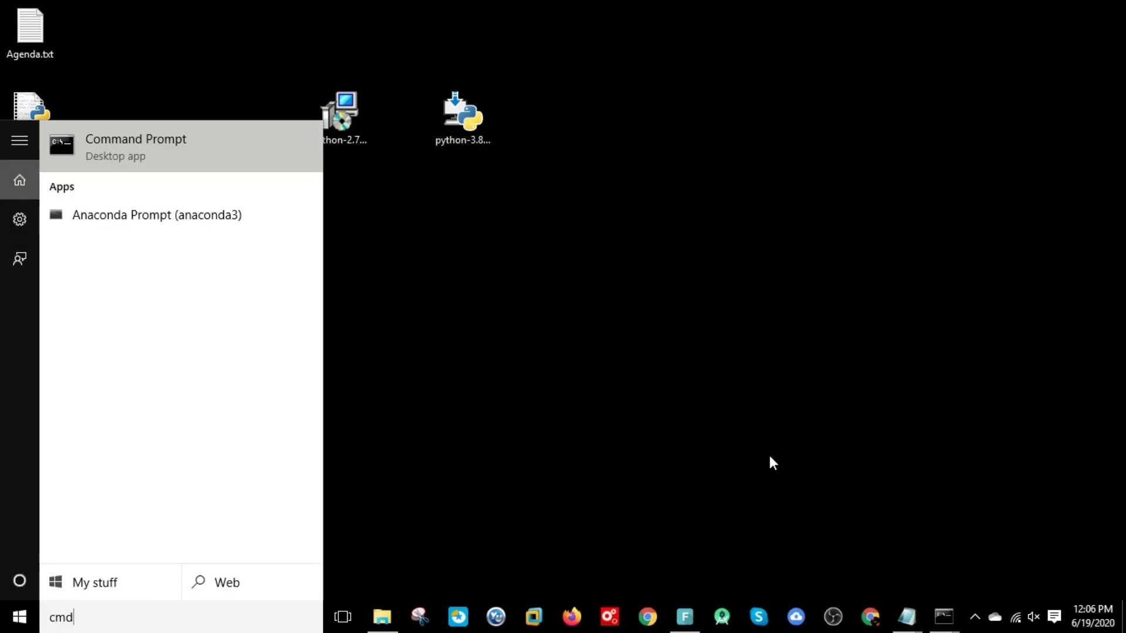
{"action": "key", "text": "Return"}
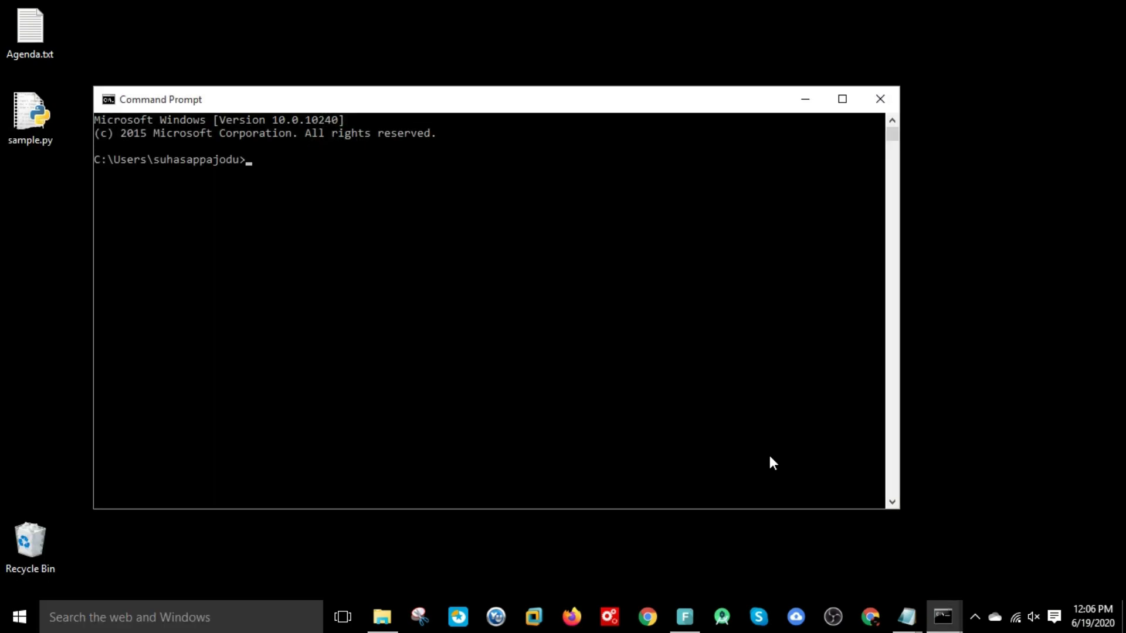
{"action": "type", "text": "python"}
{"action": "key", "text": "Return"}
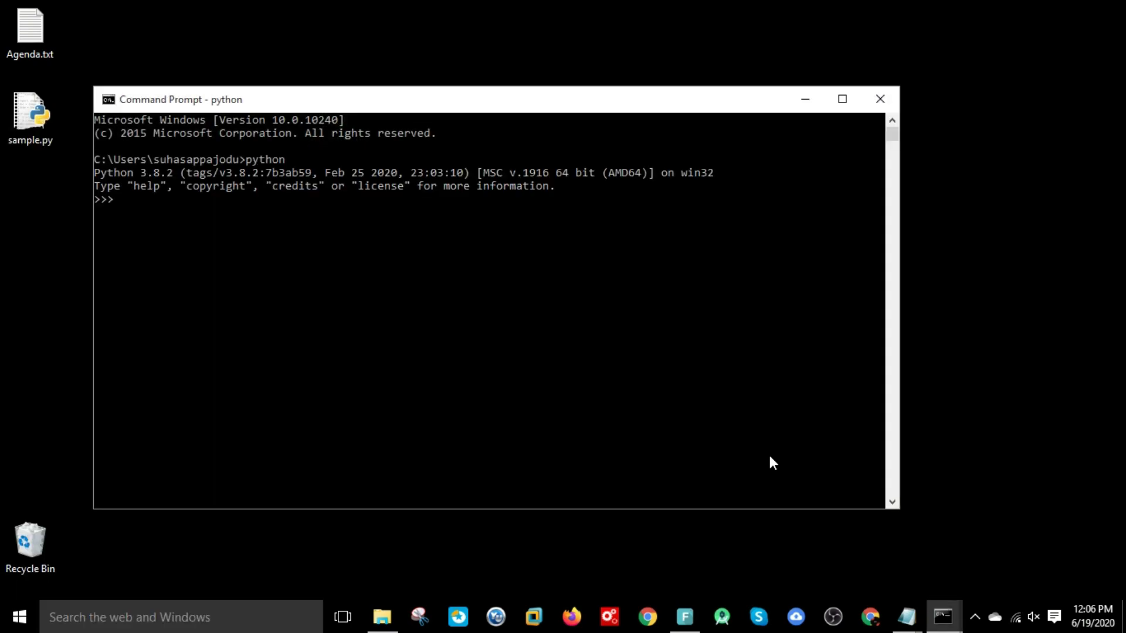
{"action": "type", "text": "quit()"}
{"action": "key", "text": "Return"}
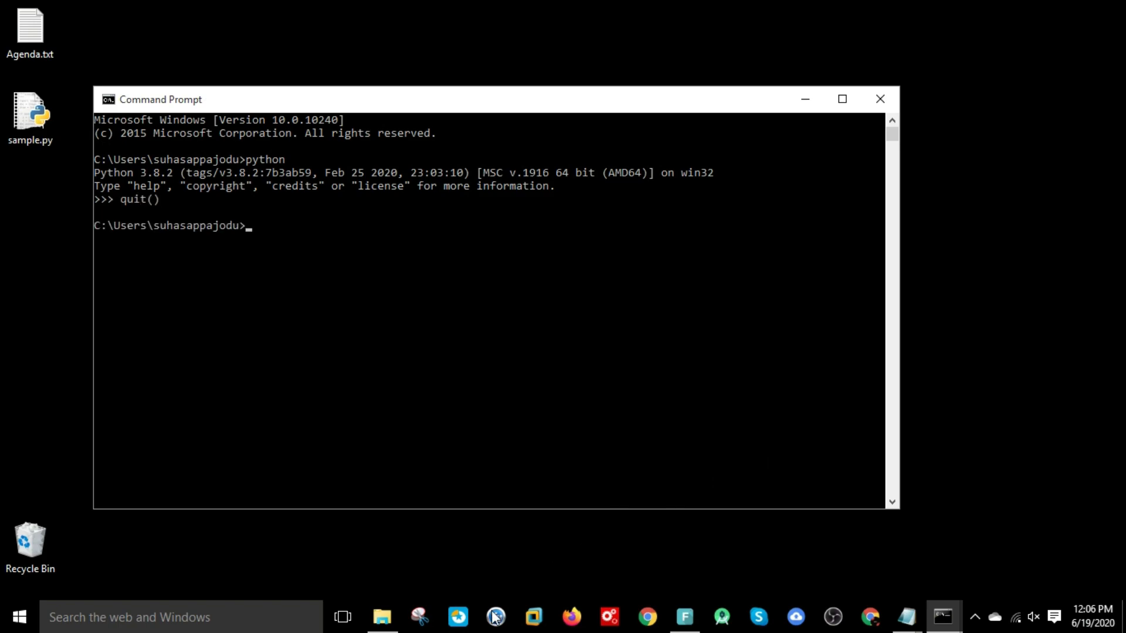
{"action": "left_click", "coordinate": [382, 617]}
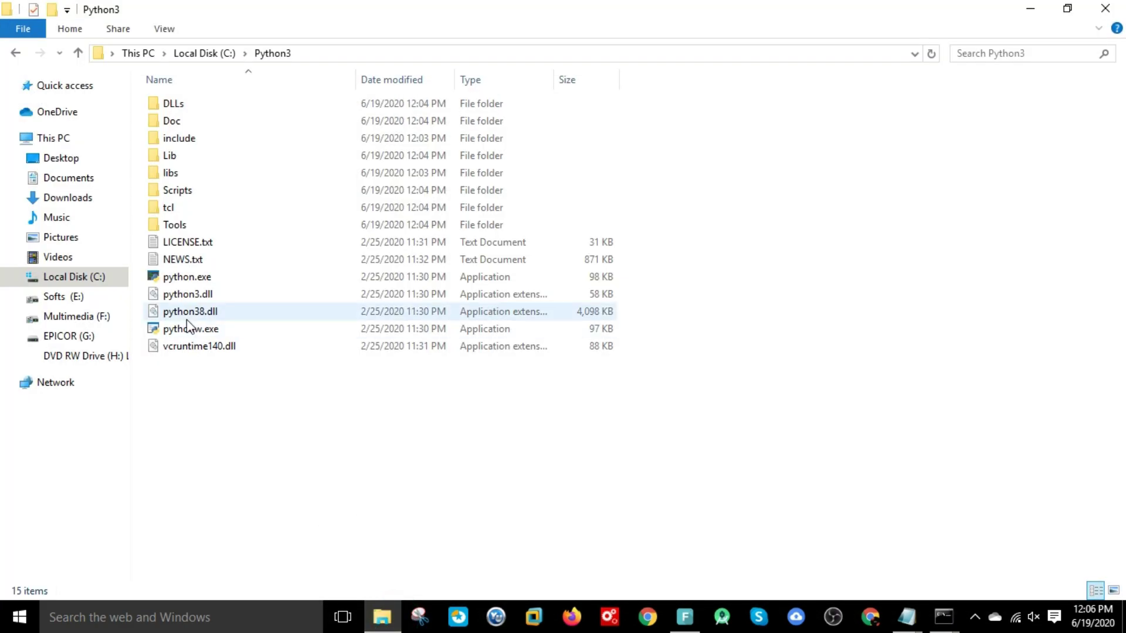
Step: Open a command window in C:\Python27, run python as 2.7.18, and position the 3.8.2 window beside it
{"action": "left_click", "coordinate": [211, 54]}
{"action": "double_click", "coordinate": [218, 520]}
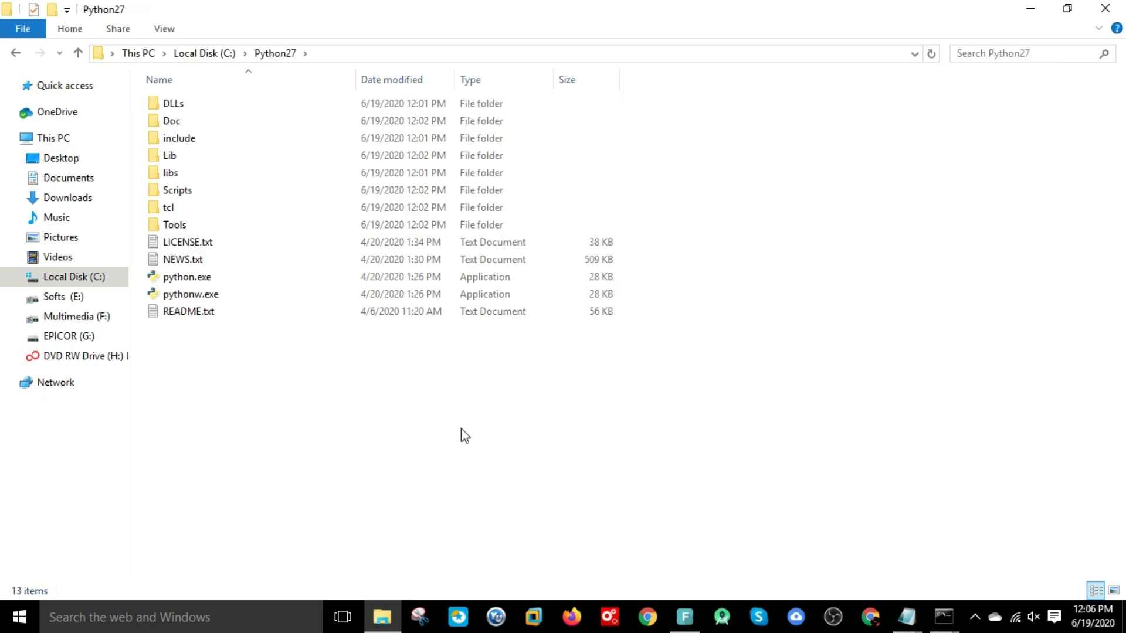
{"action": "right_click", "coordinate": [462, 429]}
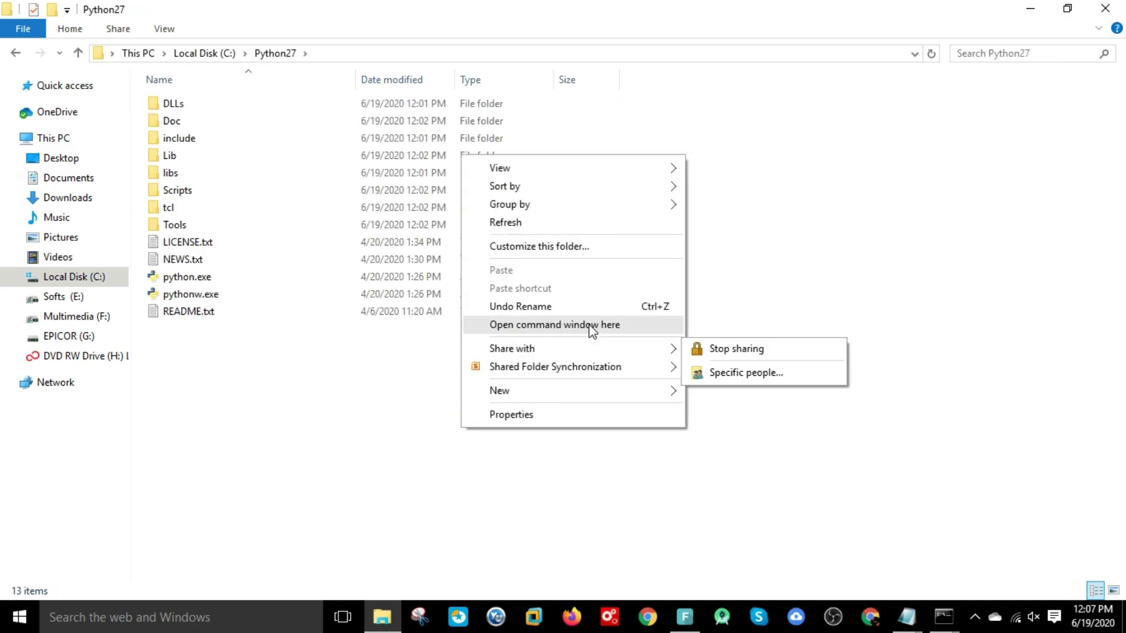
{"action": "left_click", "coordinate": [592, 326]}
{"action": "type", "text": "python"}
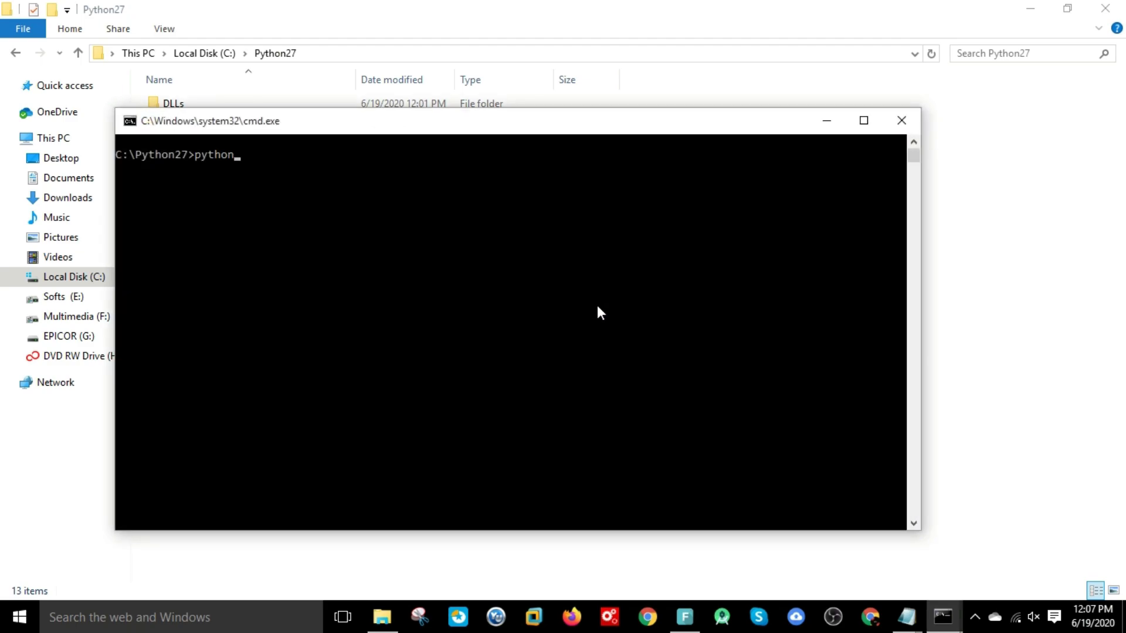
{"action": "key", "text": "Return"}
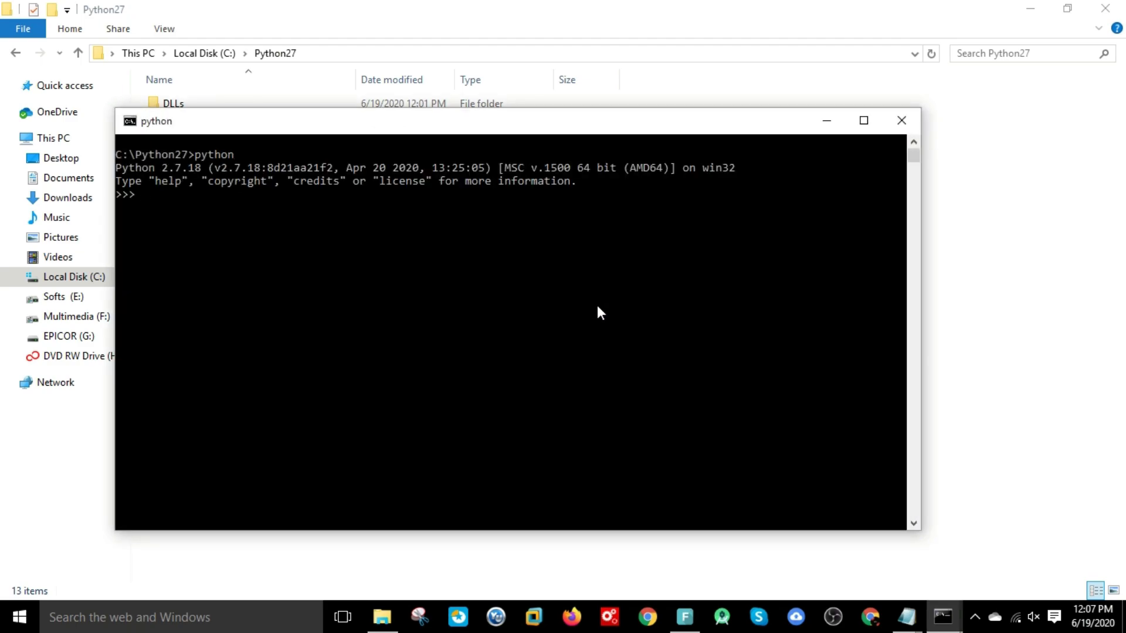
{"action": "mouse_move", "coordinate": [938, 613]}
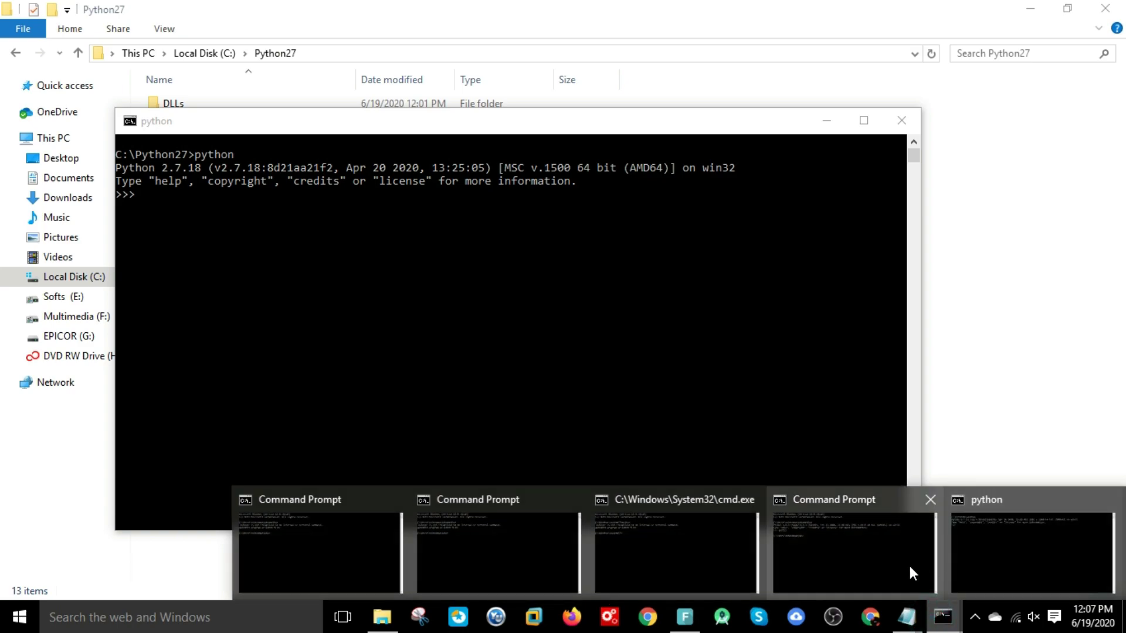
{"action": "left_click", "coordinate": [909, 566]}
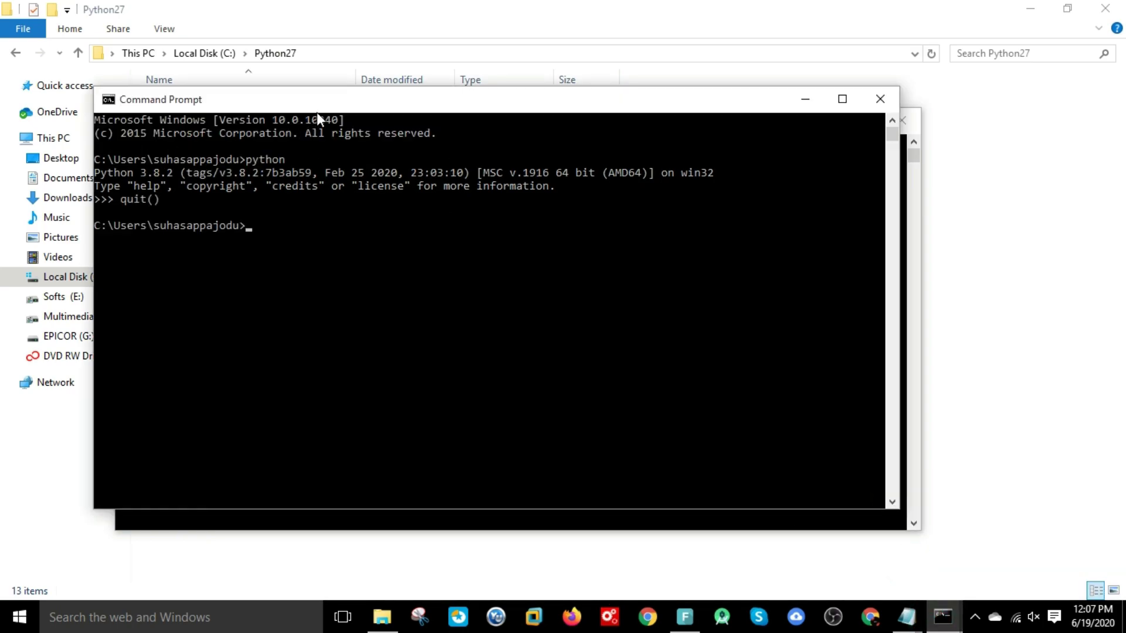
{"action": "left_click_drag", "start_coordinate": [316, 111], "coordinate": [351, 246]}
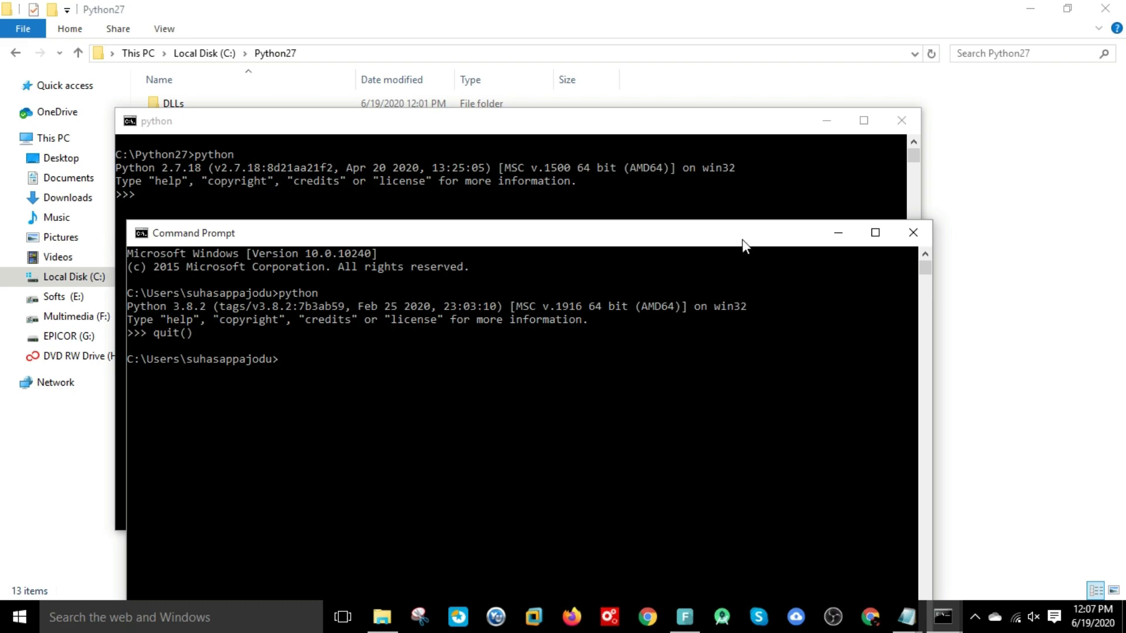
Step: Rename python.exe in C:\Python27 to py2.exe
{"action": "left_click", "coordinate": [962, 209]}
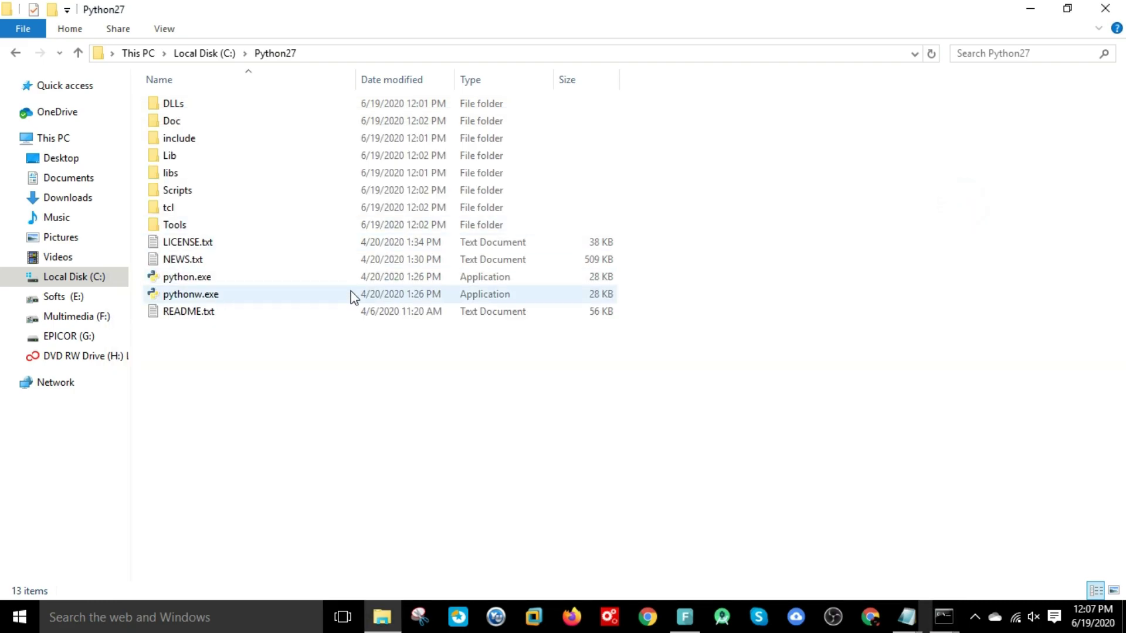
{"action": "left_click", "coordinate": [247, 269]}
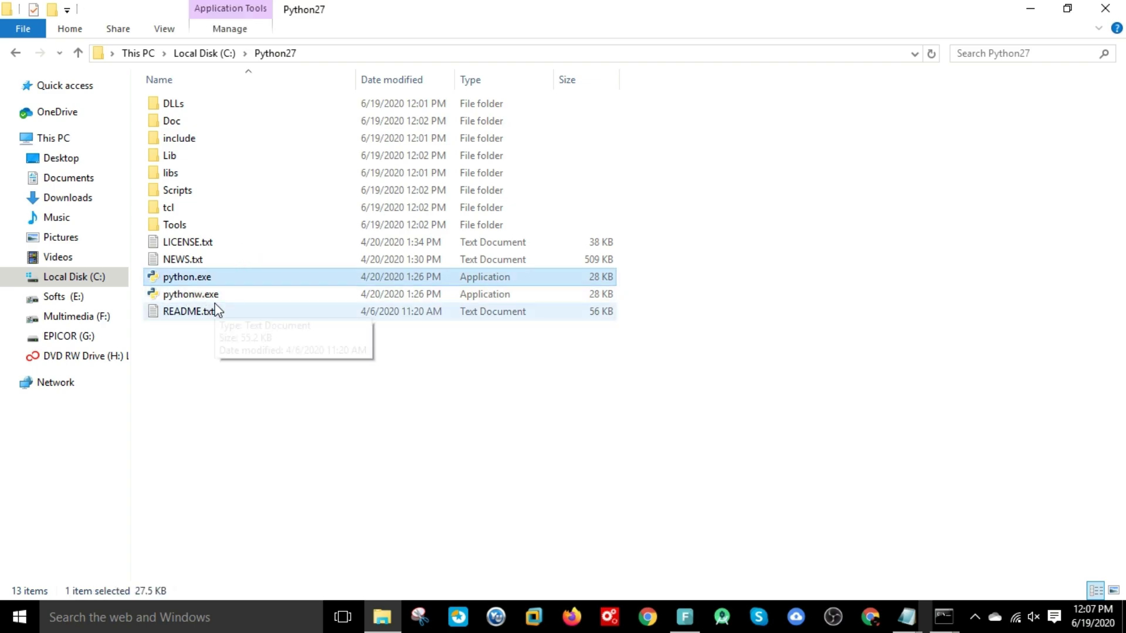
{"action": "key", "text": "F2"}
{"action": "type", "text": "py"}
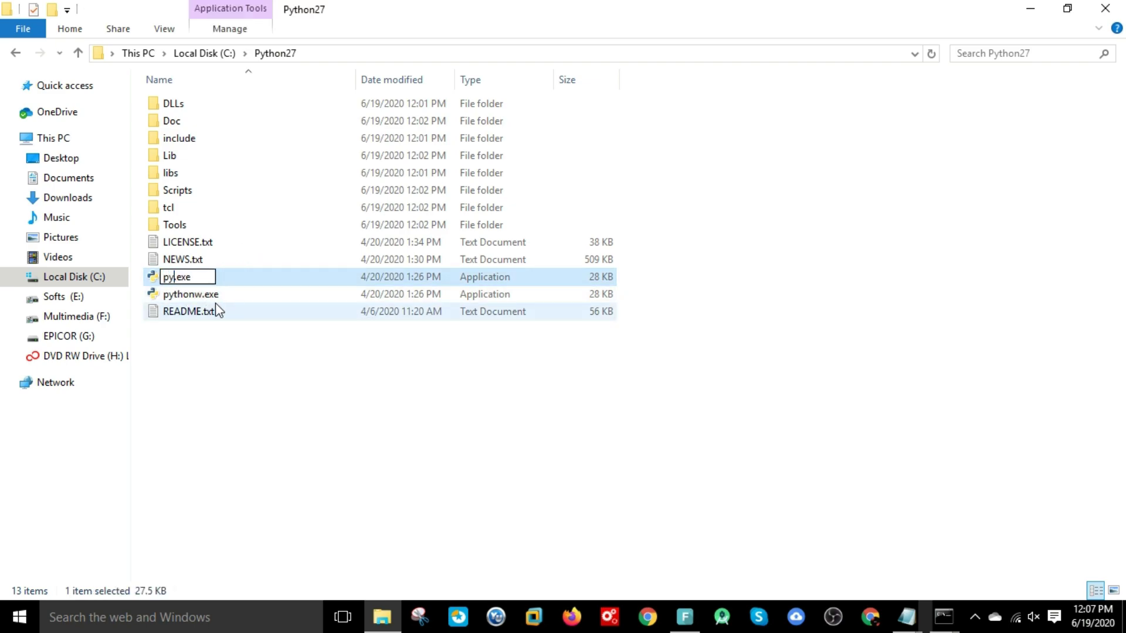
{"action": "type", "text": "2"}
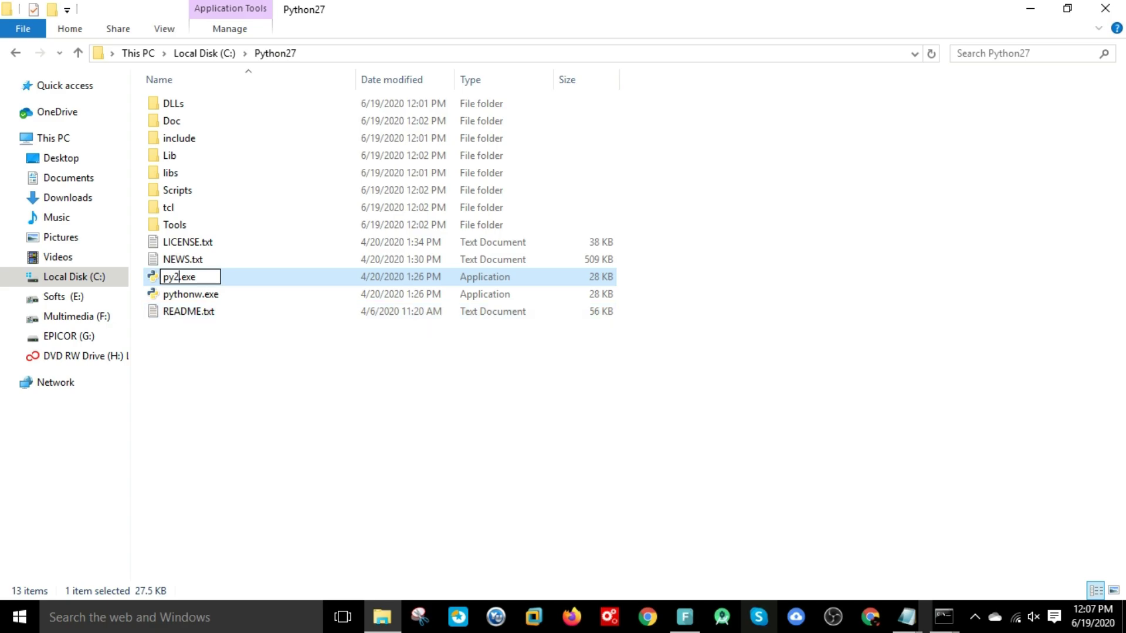
{"action": "left_click", "coordinate": [940, 625]}
Step: Close all open Command Prompt windows from the taskbar
{"action": "right_click", "coordinate": [939, 617]}
{"action": "left_click", "coordinate": [944, 613]}
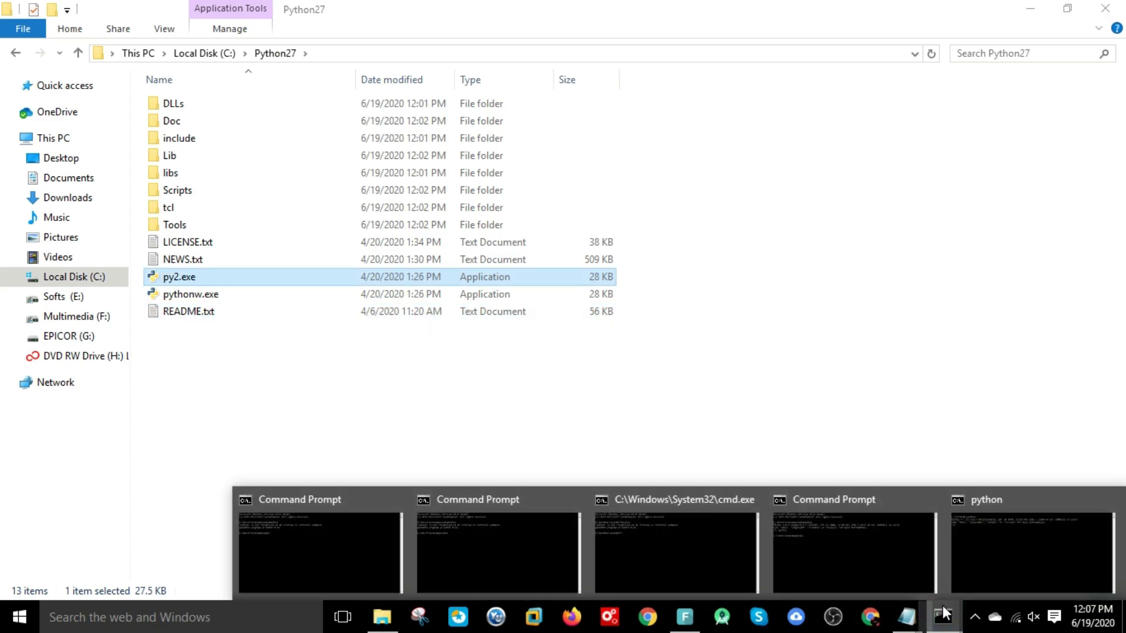
{"action": "right_click", "coordinate": [943, 615]}
{"action": "left_click", "coordinate": [938, 586]}
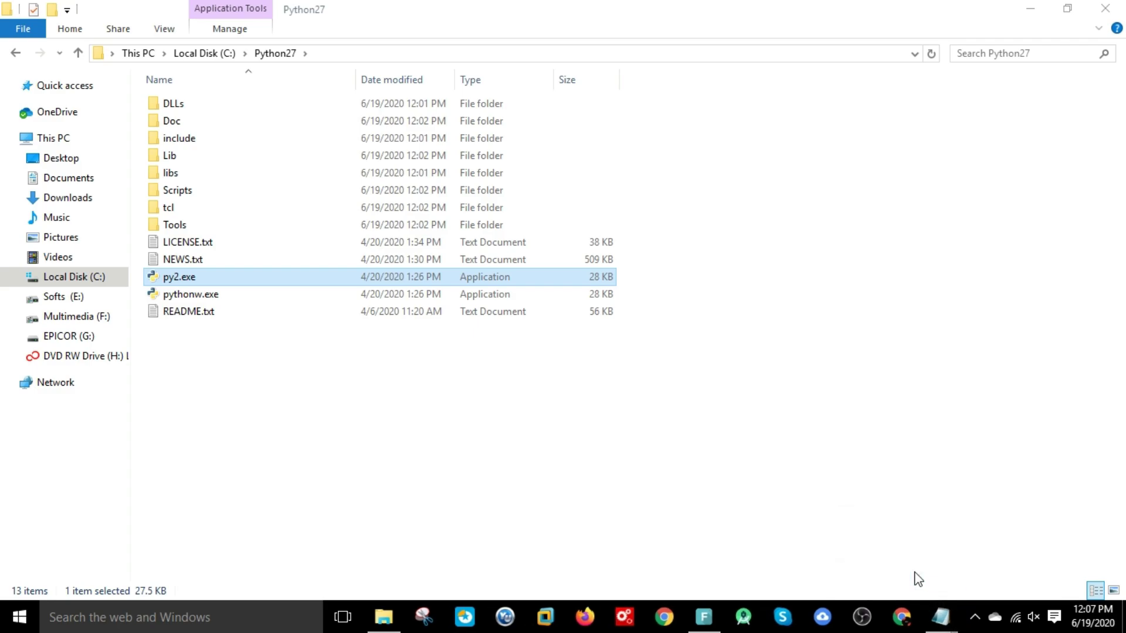
Step: In C:\Python3, rename python.exe to py3.exe
{"action": "left_click", "coordinate": [518, 404]}
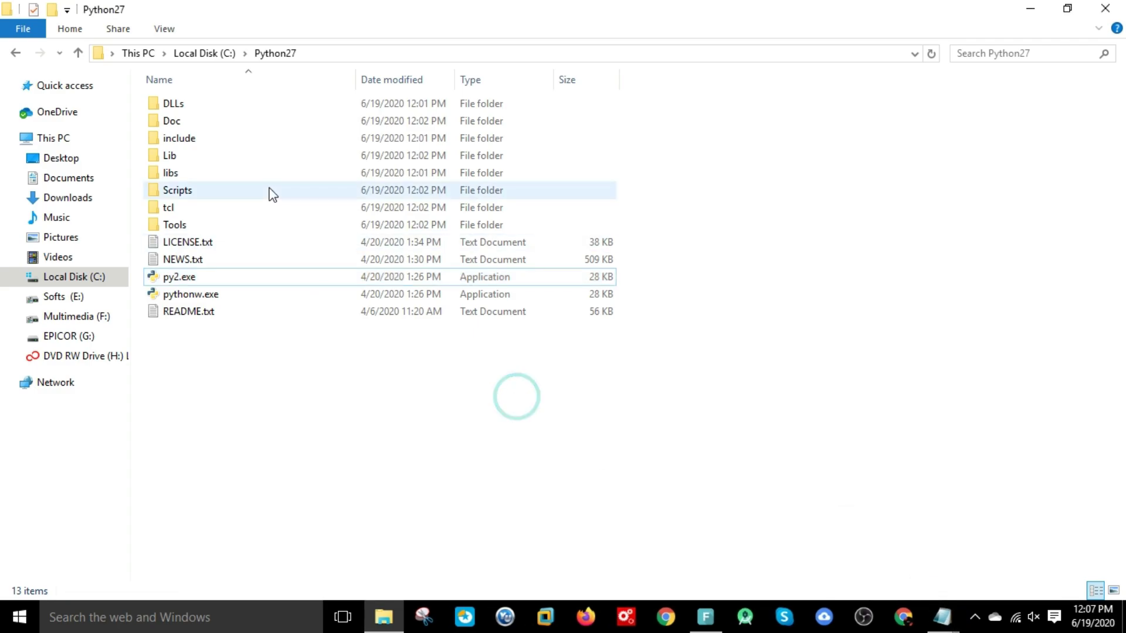
{"action": "left_click", "coordinate": [220, 55]}
{"action": "left_click", "coordinate": [203, 504]}
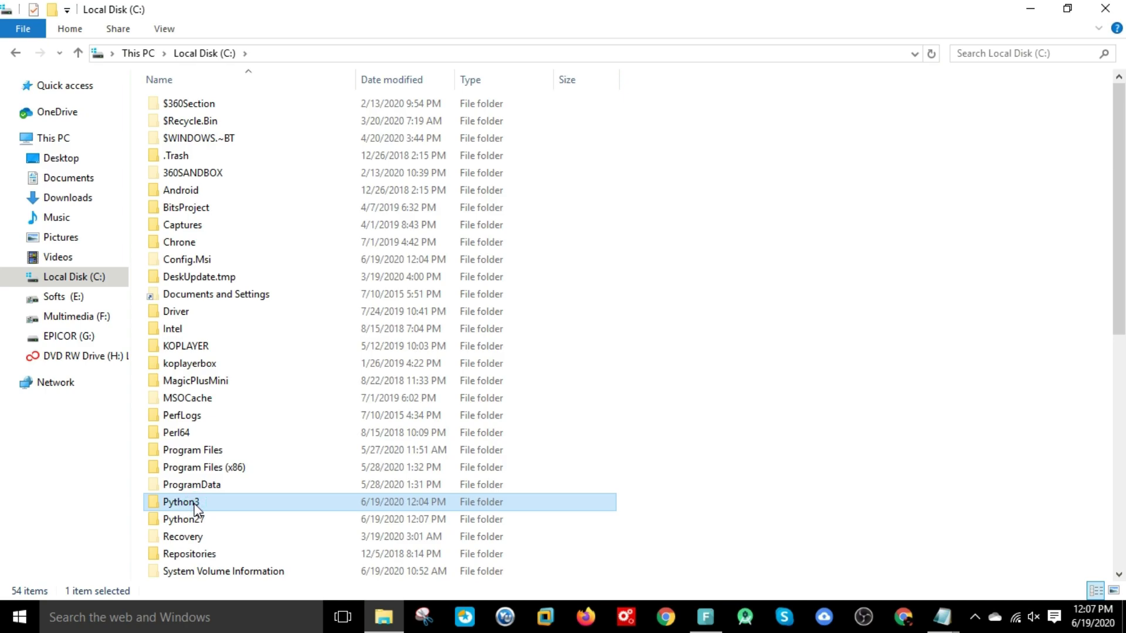
{"action": "double_click", "coordinate": [196, 504]}
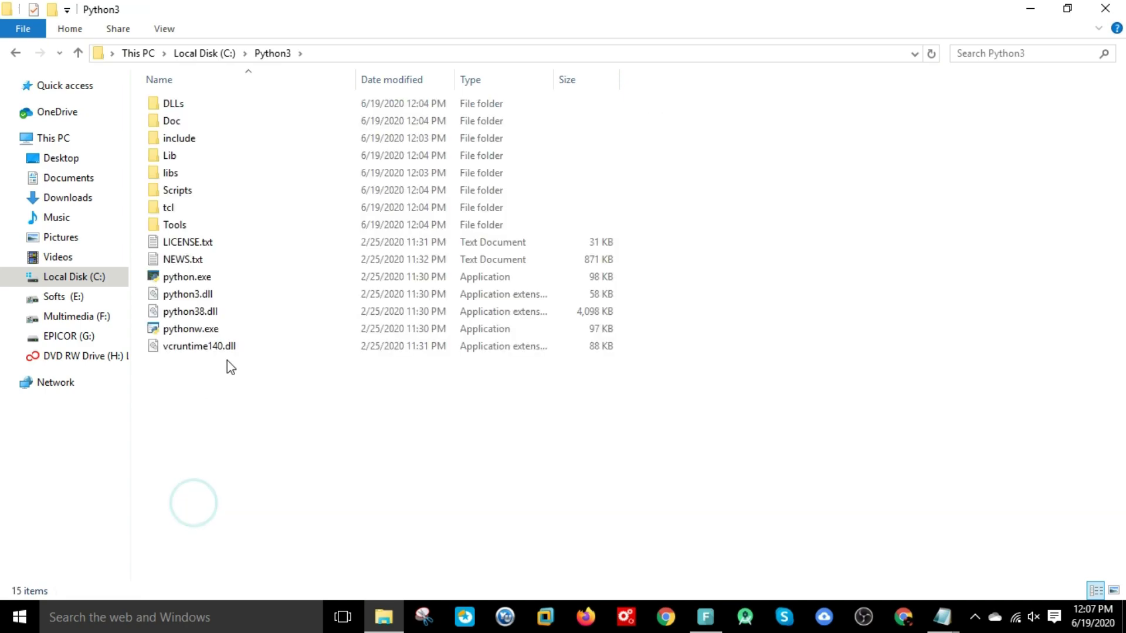
{"action": "left_click", "coordinate": [193, 284]}
{"action": "left_click", "coordinate": [194, 284]}
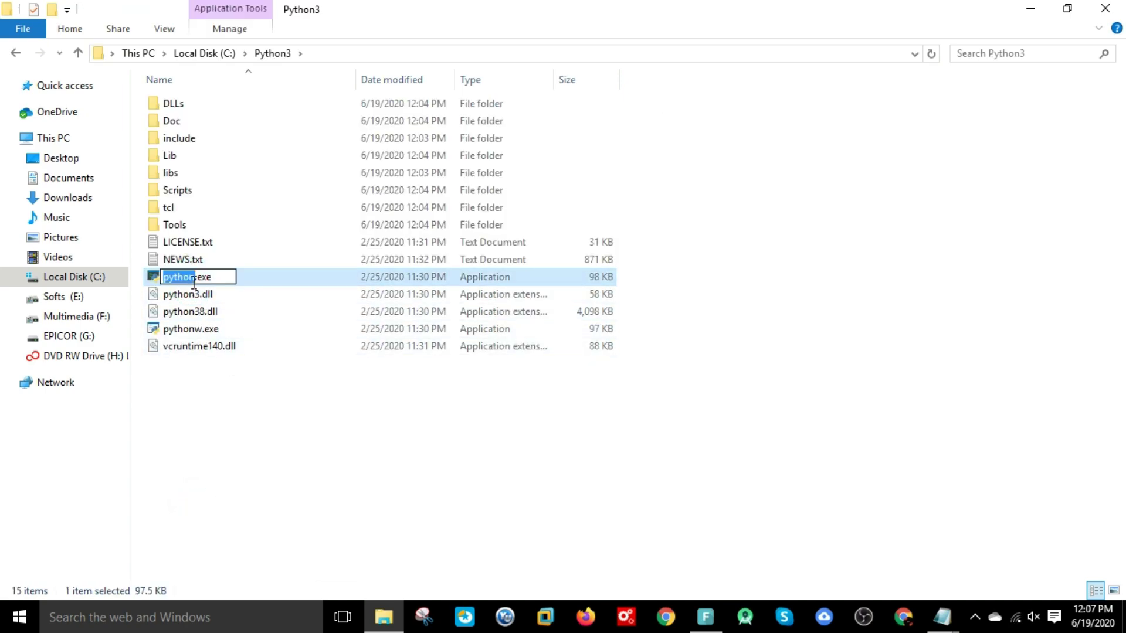
{"action": "type", "text": "py3"}
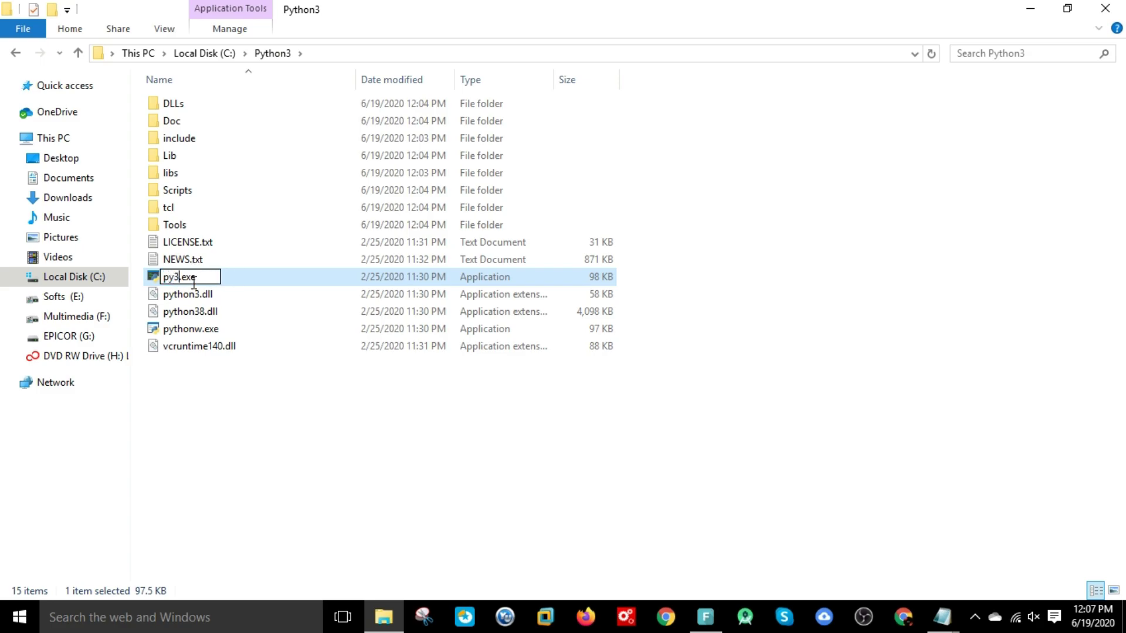
{"action": "key", "text": "Return"}
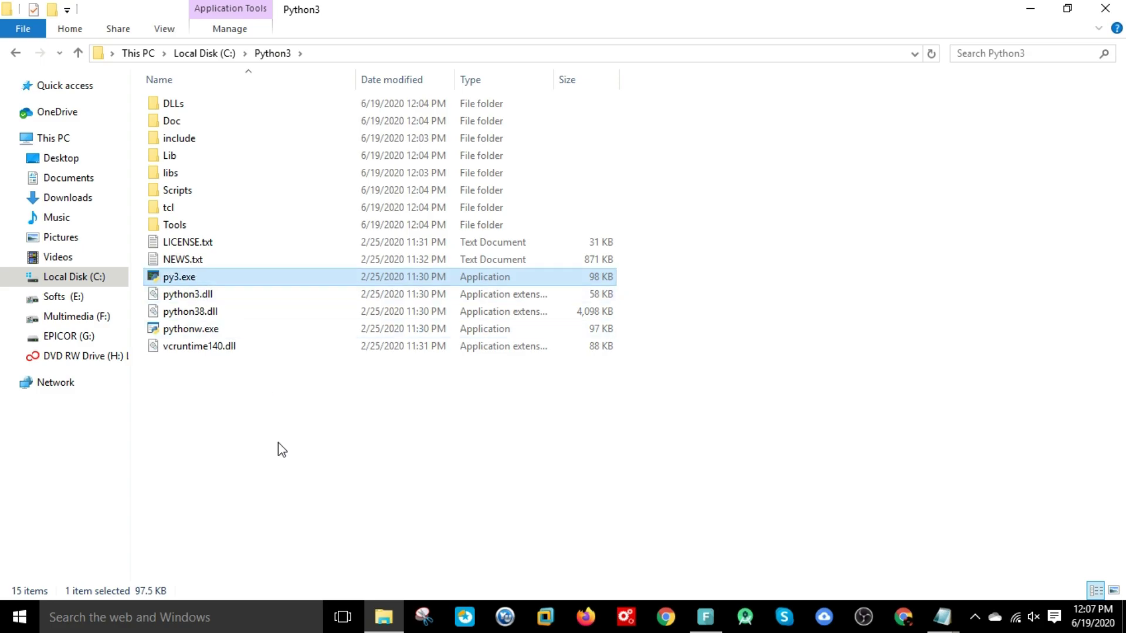
Step: Open Command Prompt and run python to confirm it is no longer recognised
{"action": "left_click", "coordinate": [277, 442]}
{"action": "key", "text": "super"}
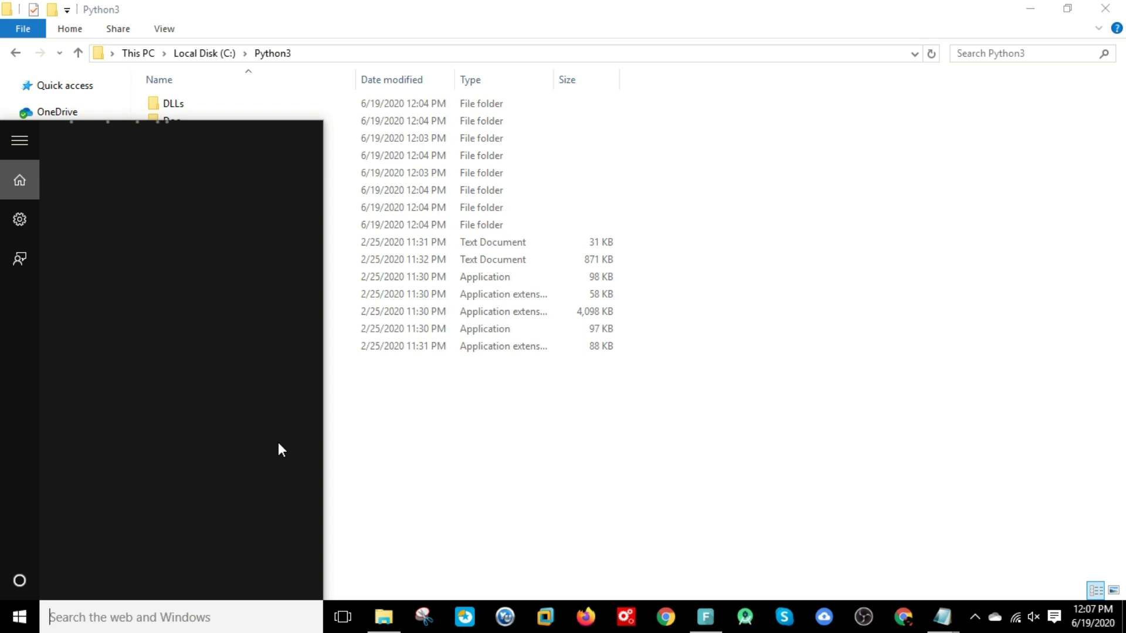
{"action": "type", "text": "p"}
{"action": "key", "text": "BackSpace"}
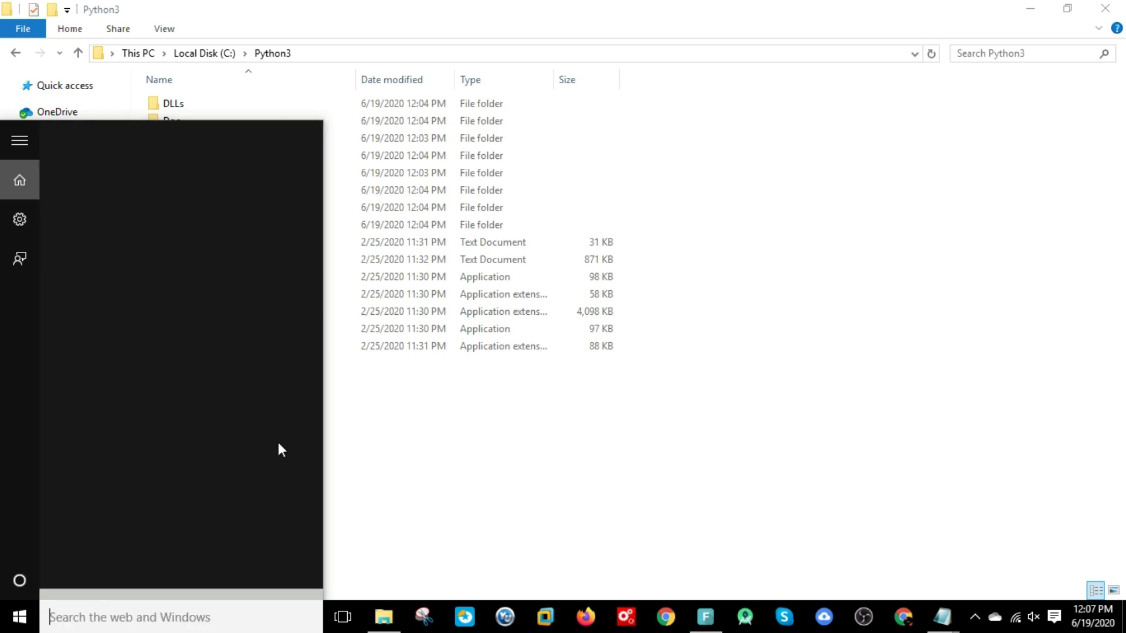
{"action": "type", "text": "cmd"}
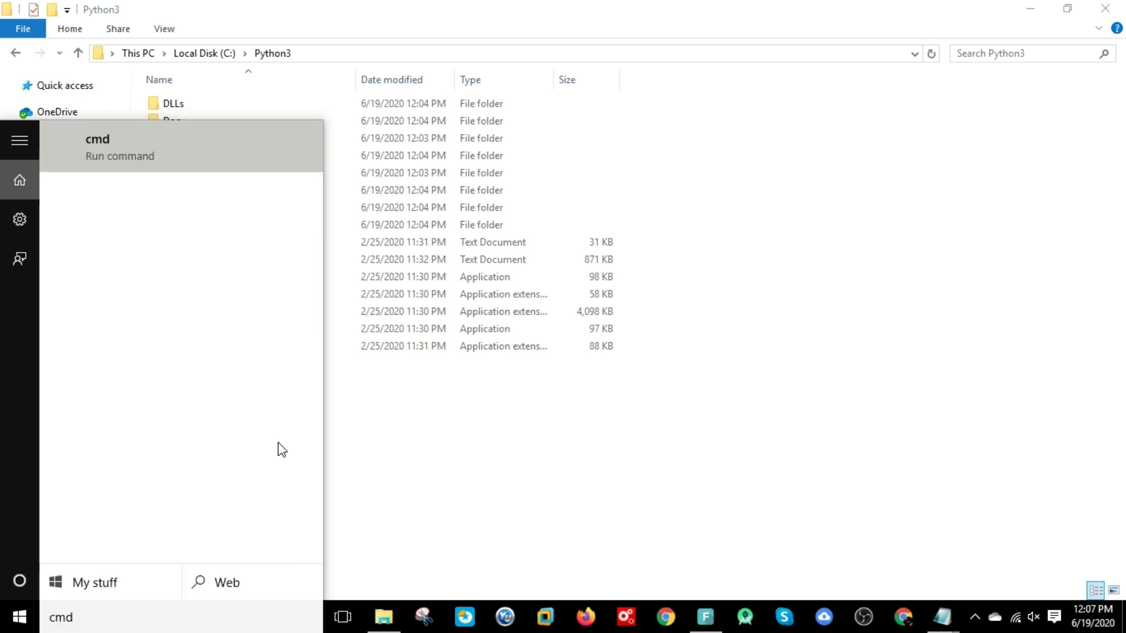
{"action": "key", "text": "Return"}
{"action": "type", "text": "p"}
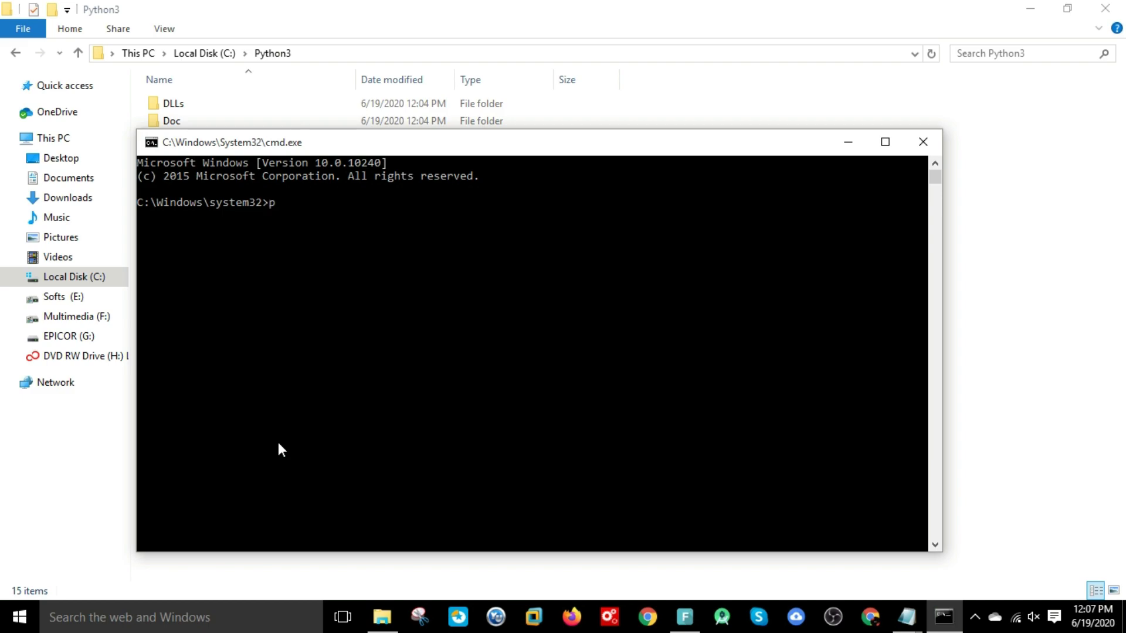
{"action": "type", "text": "ython"}
{"action": "key", "text": "Return"}
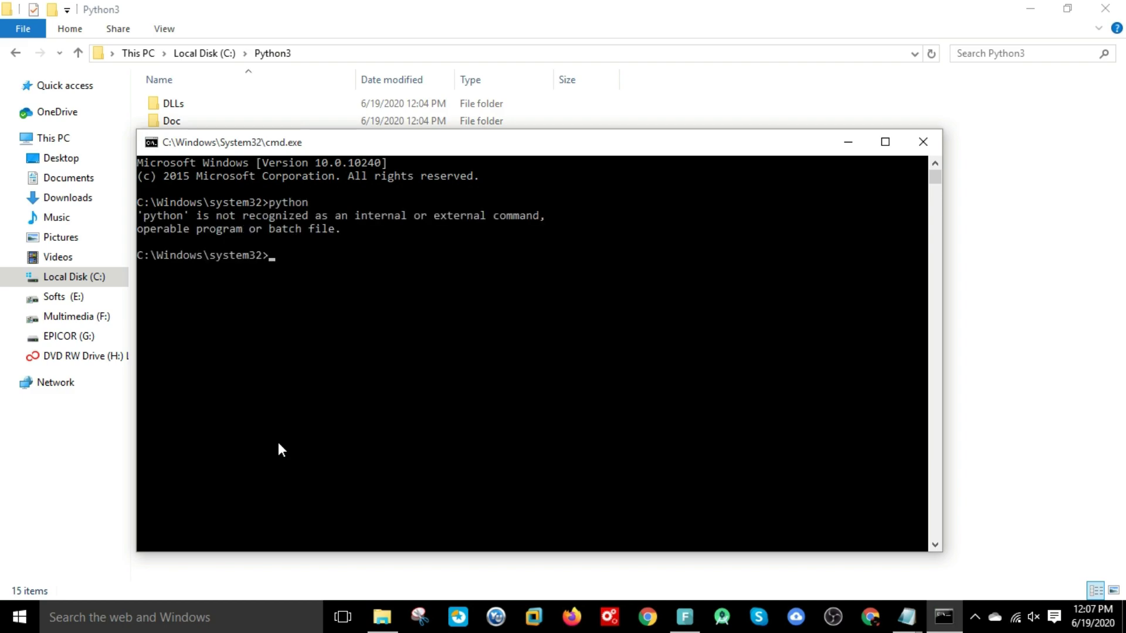
Step: Run py2 to start Python 2.7.18, then exit with quit()
{"action": "type", "text": "py2"}
{"action": "key", "text": "Return"}
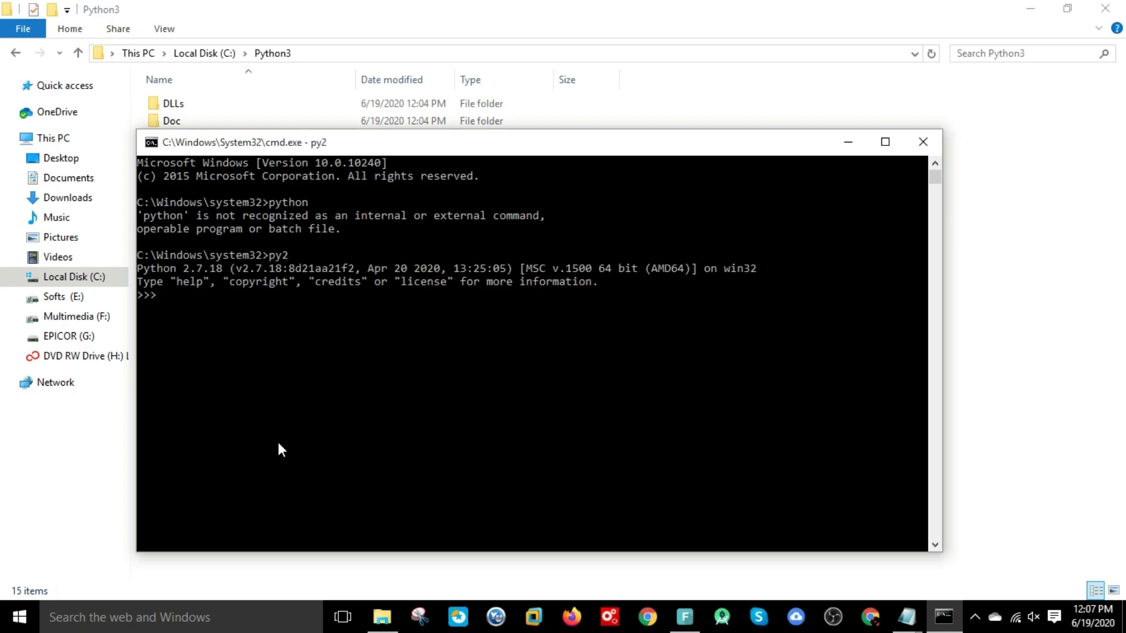
{"action": "type", "text": "quit()"}
{"action": "key", "text": "Return"}
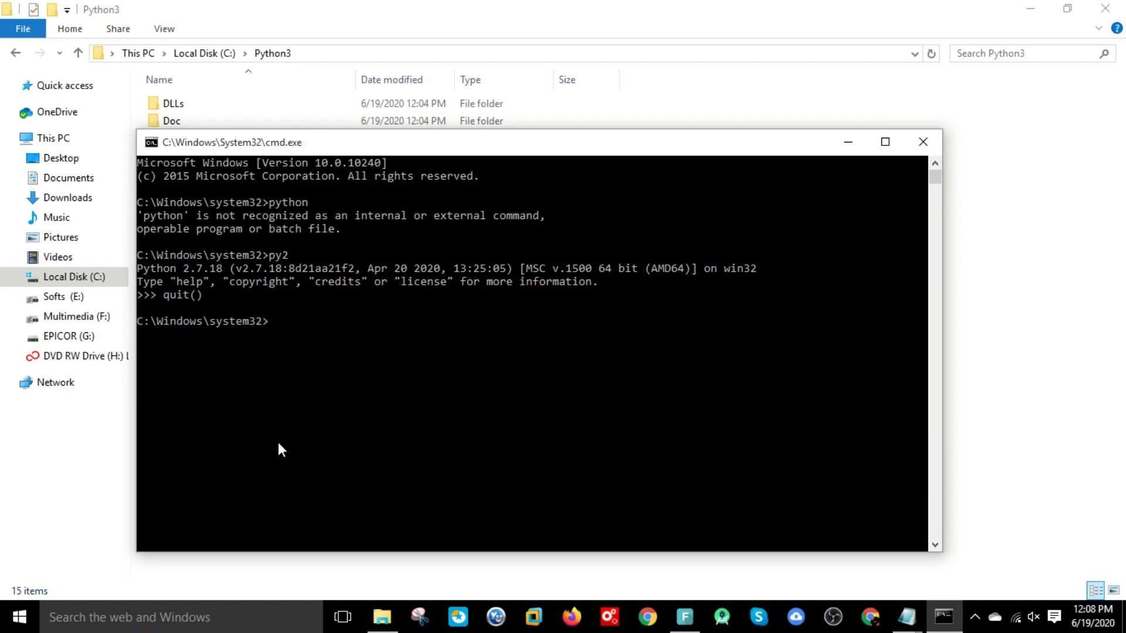
Step: Run py3 to start Python 3.8.2, then exit with quit()
{"action": "type", "text": "py3"}
{"action": "key", "text": "Return"}
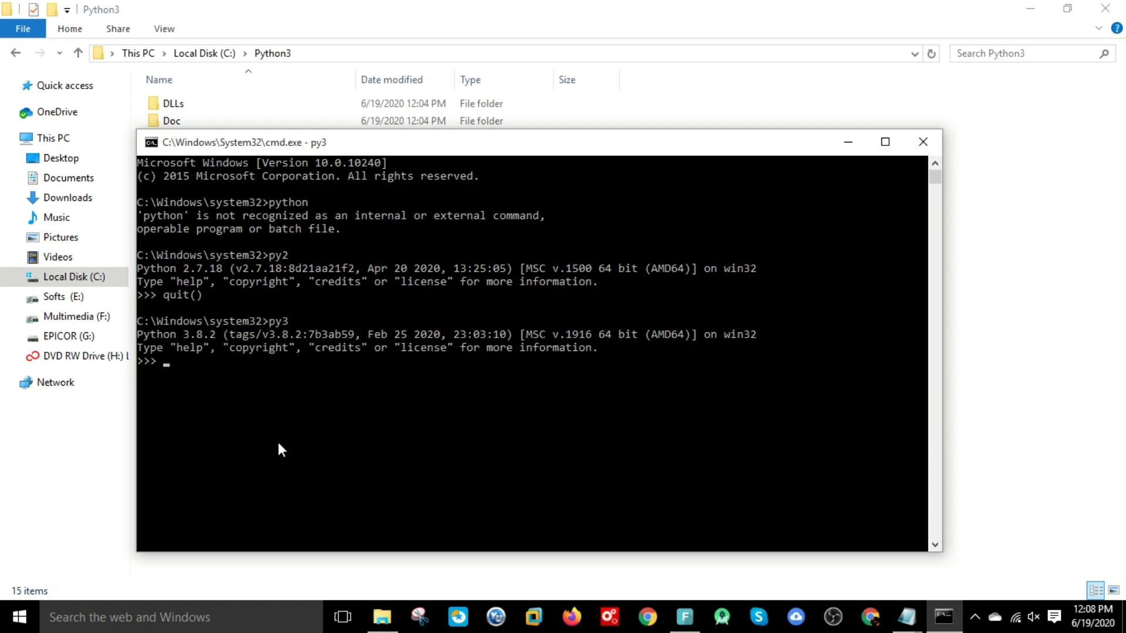
{"action": "type", "text": "quit()"}
{"action": "key", "text": "Return"}
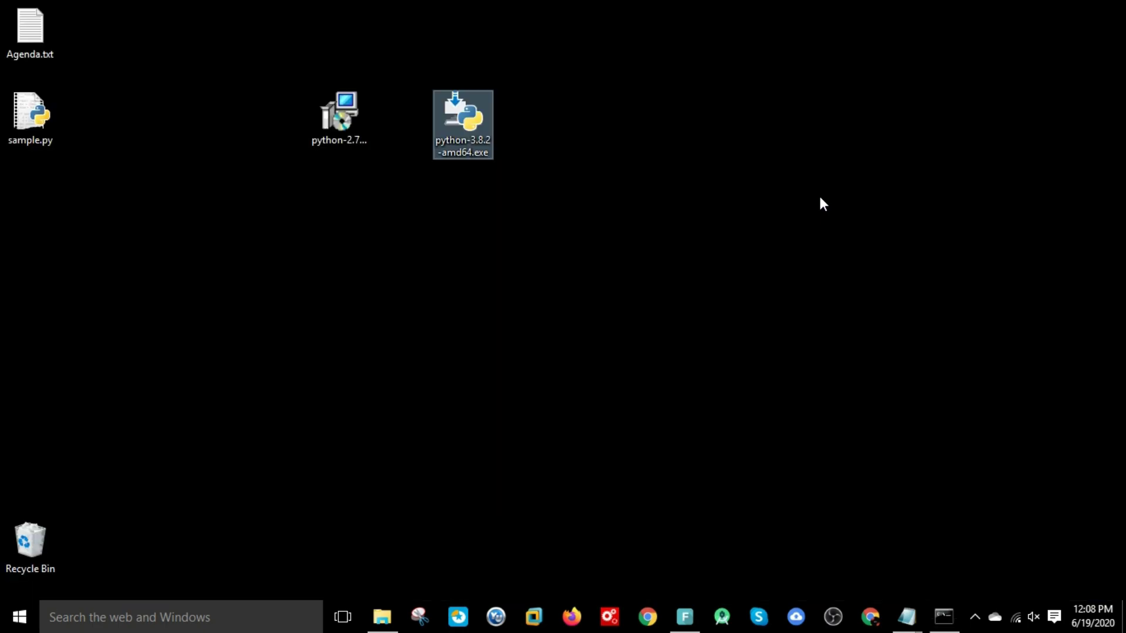
Step: Open the desktop sample.py in Notepad++, confirm it reads print ("Hello World"), then minimize the editor
{"action": "key", "text": "super+d"}
{"action": "left_click", "coordinate": [943, 617]}
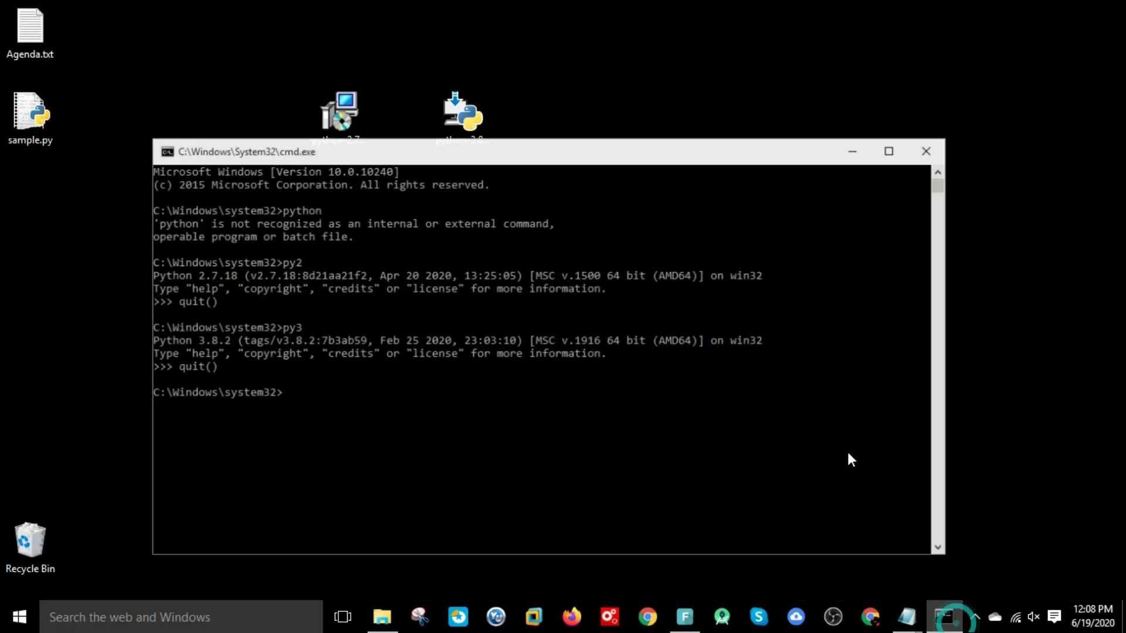
{"action": "right_click", "coordinate": [23, 133]}
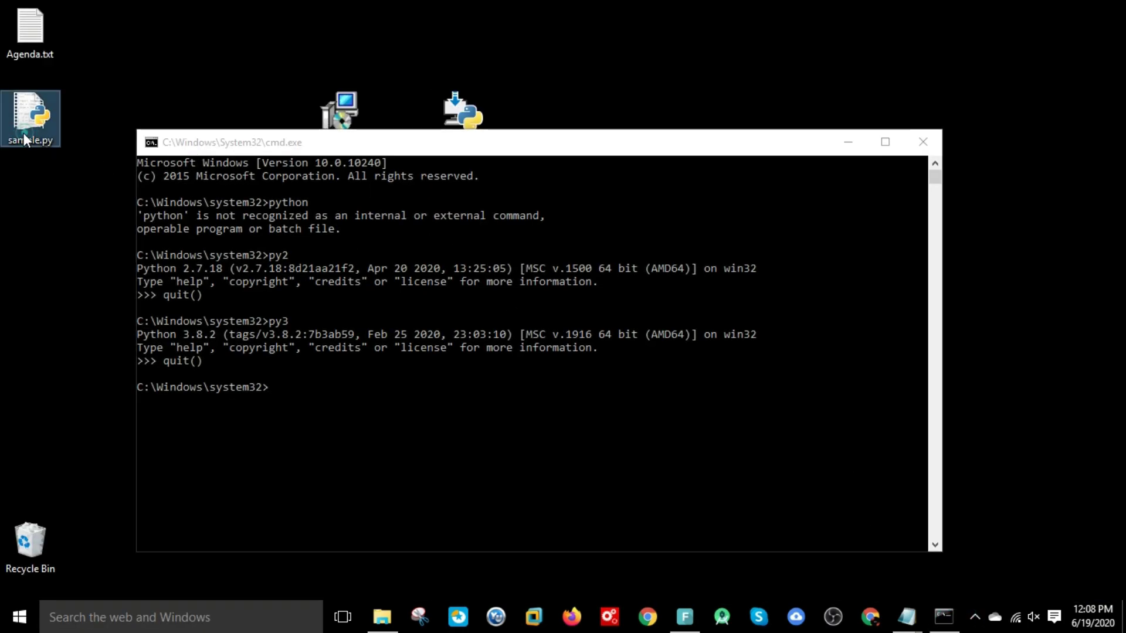
{"action": "left_click", "coordinate": [64, 273]}
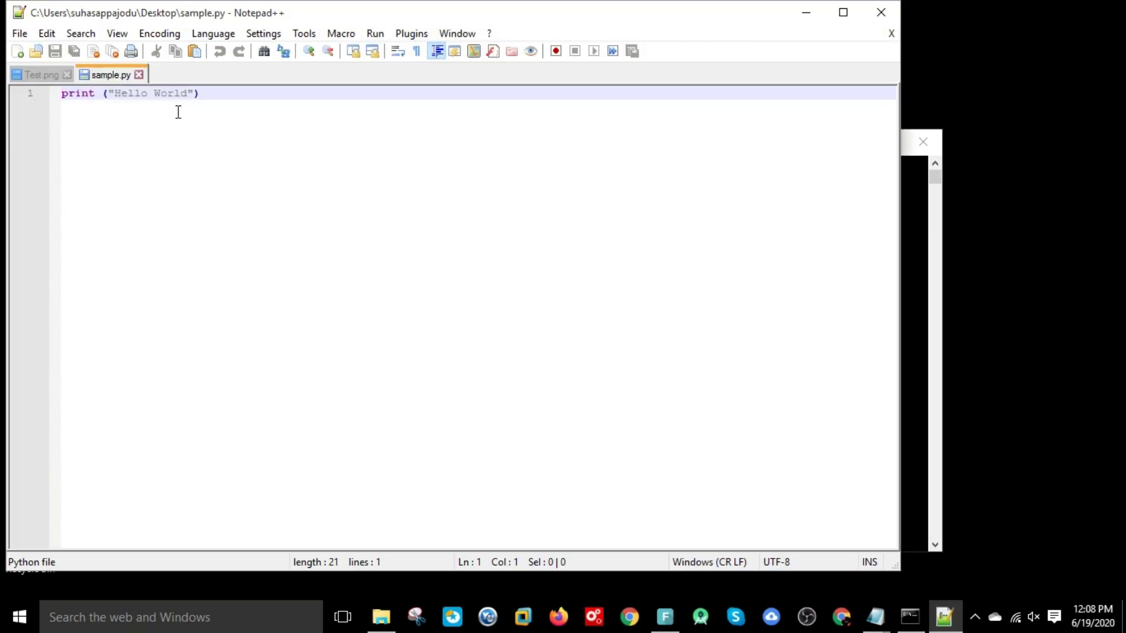
{"action": "left_click", "coordinate": [808, 15]}
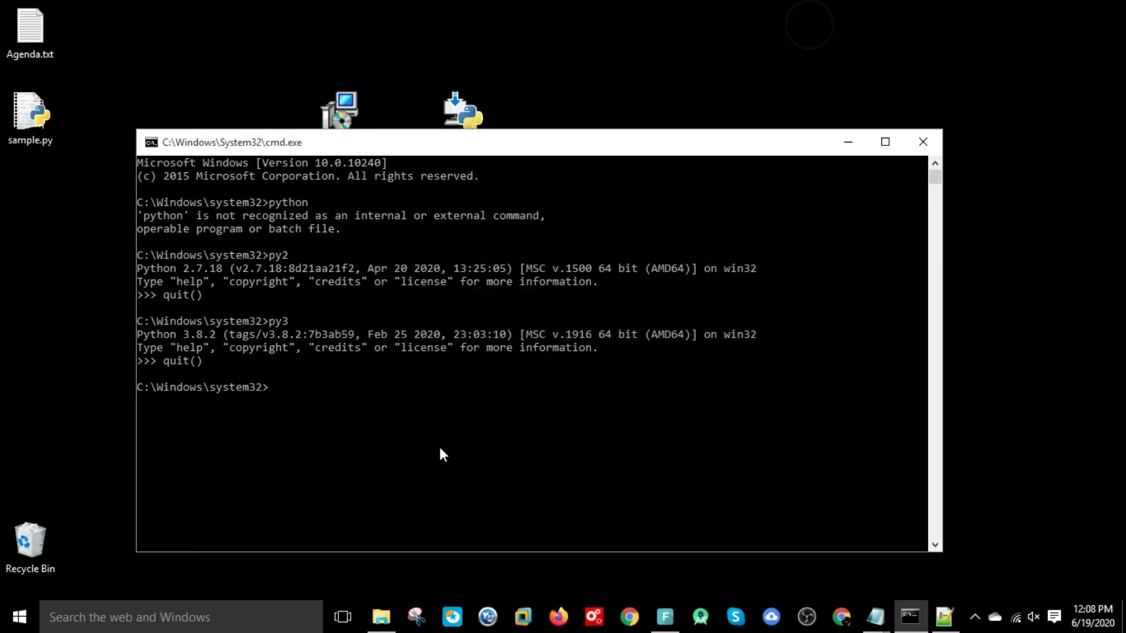
Step: Run the desktop sample.py with py2 so it prints Hello World
{"action": "type", "text": "py2"}
{"action": "left_click_drag", "start_coordinate": [8, 114], "coordinate": [345, 385]}
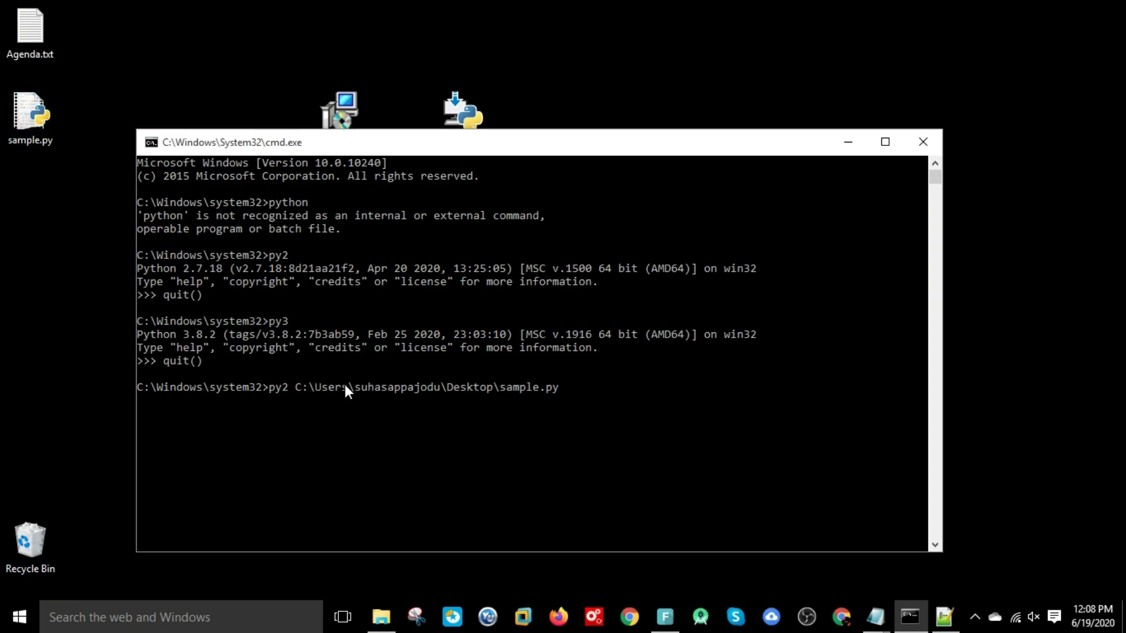
{"action": "key", "text": "Return"}
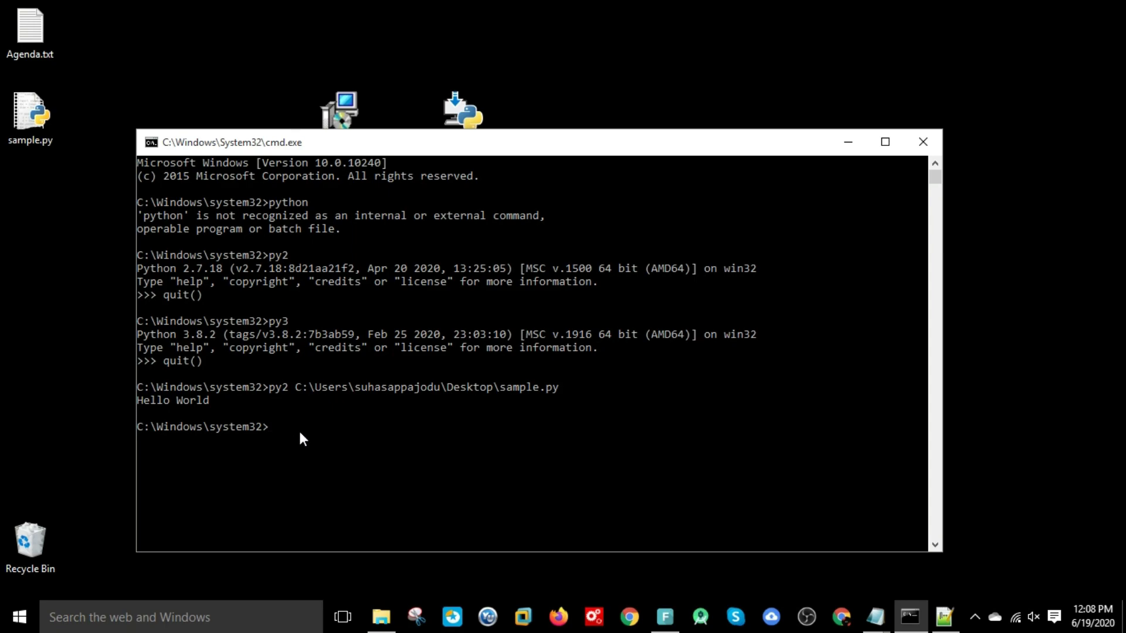
Step: Run the same sample.py with py3 so it also prints Hello World
{"action": "type", "text": "py3"}
{"action": "left_click_drag", "start_coordinate": [30, 115], "coordinate": [430, 416]}
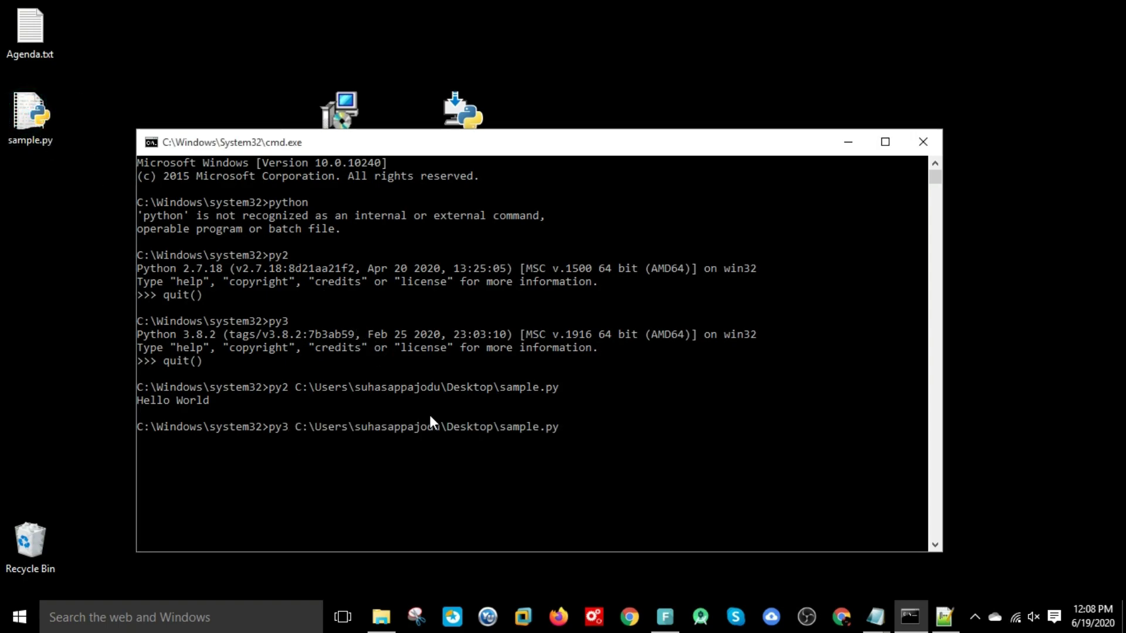
{"action": "key", "text": "Return"}
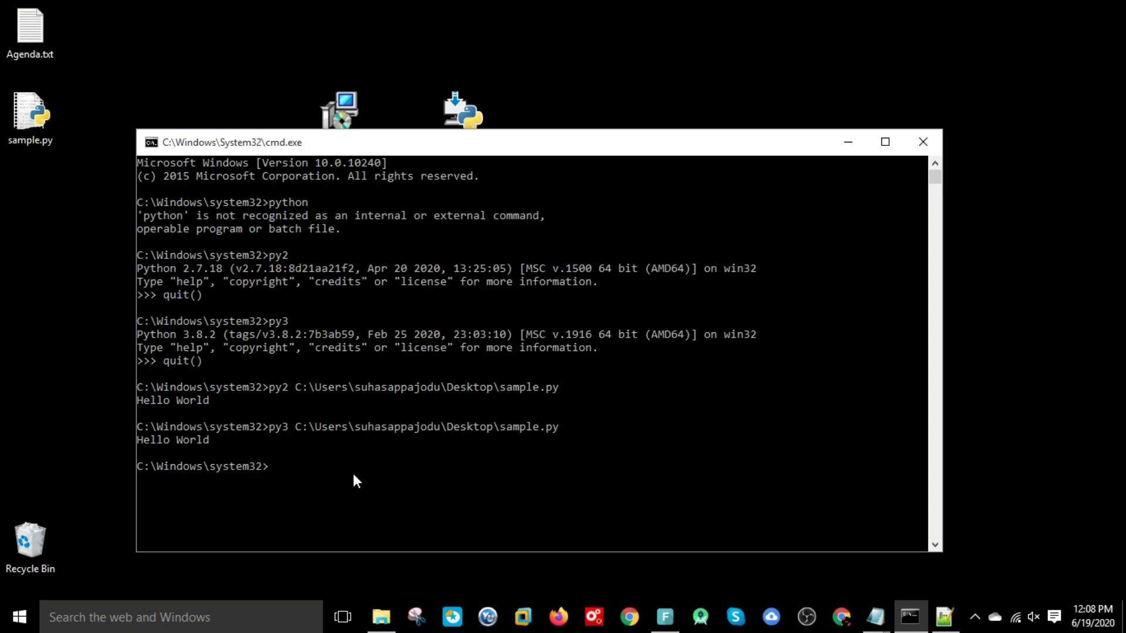